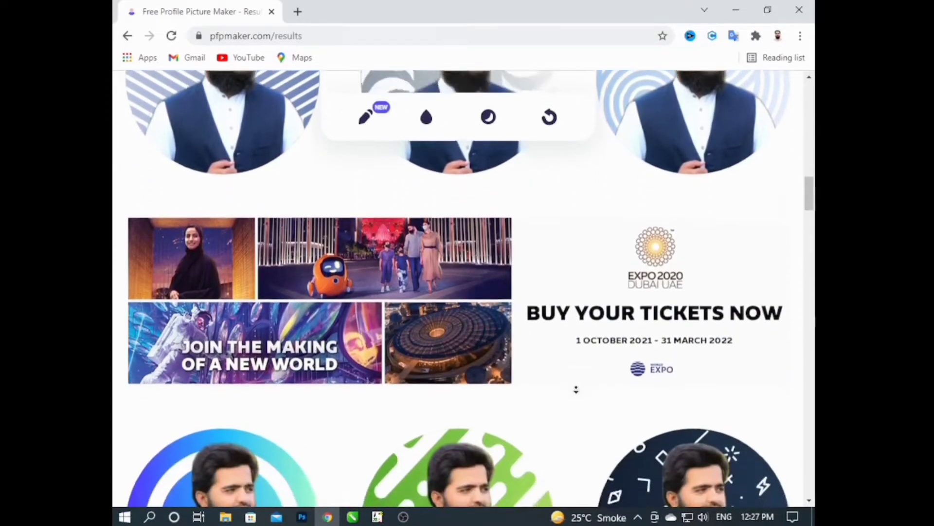
pyautogui.scroll(-6, 562, 323)
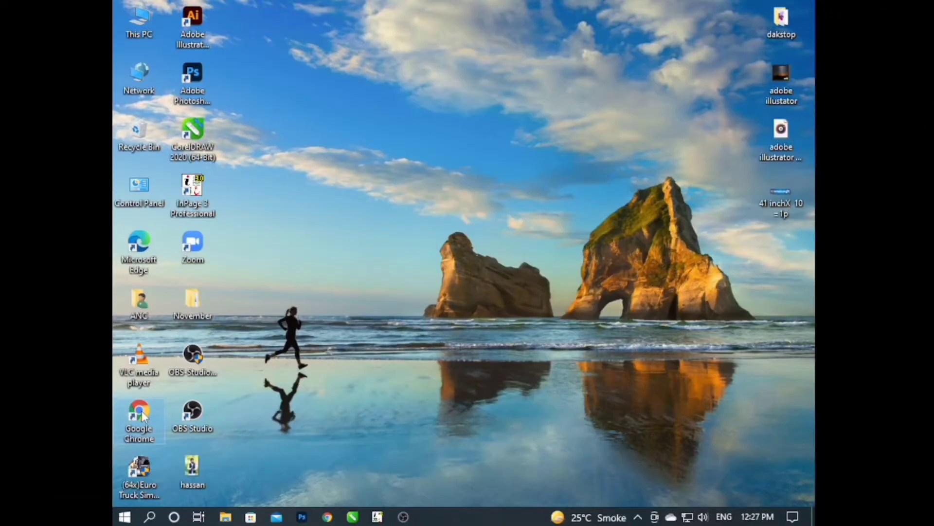
# Step: Open Google Chrome in a maximized window and search Google for "pfmaker"
pyautogui.doubleClick(140, 415)
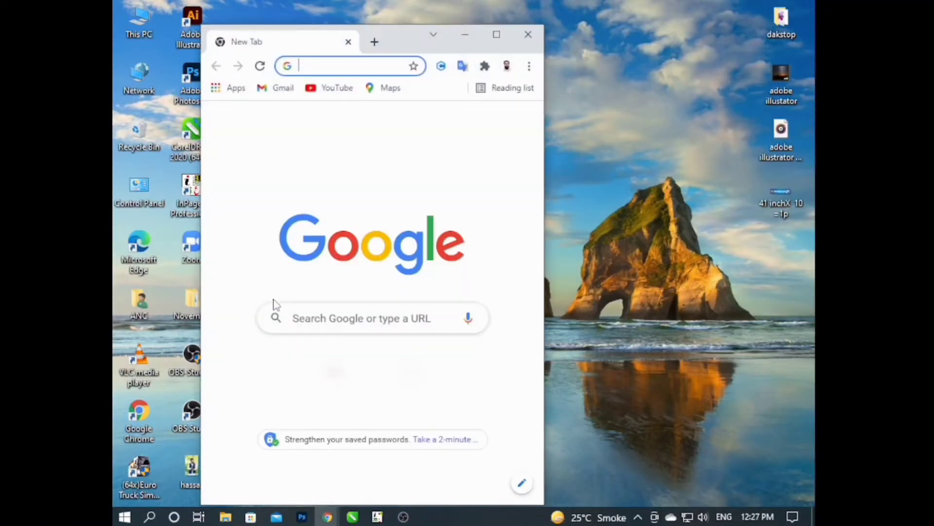
pyautogui.click(496, 34)
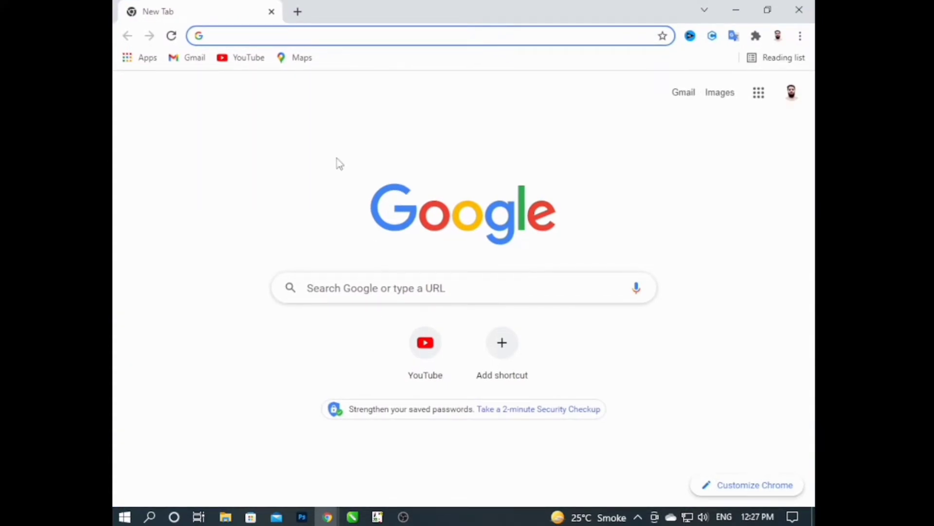
pyautogui.click(338, 279)
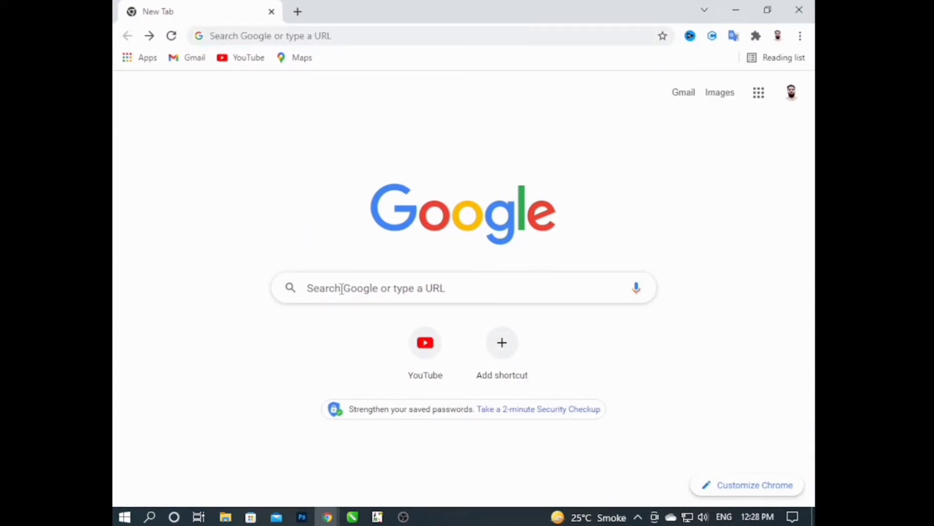
pyautogui.click(342, 287)
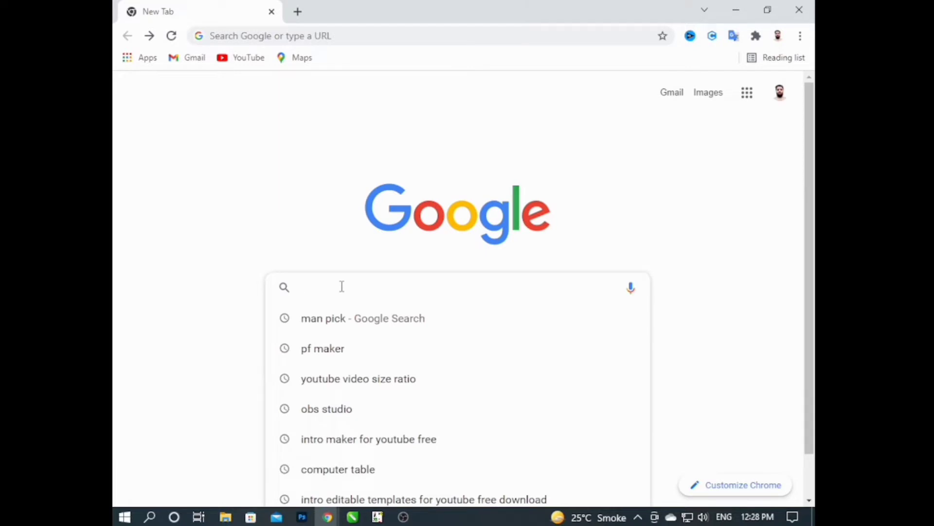
pyautogui.write('p')
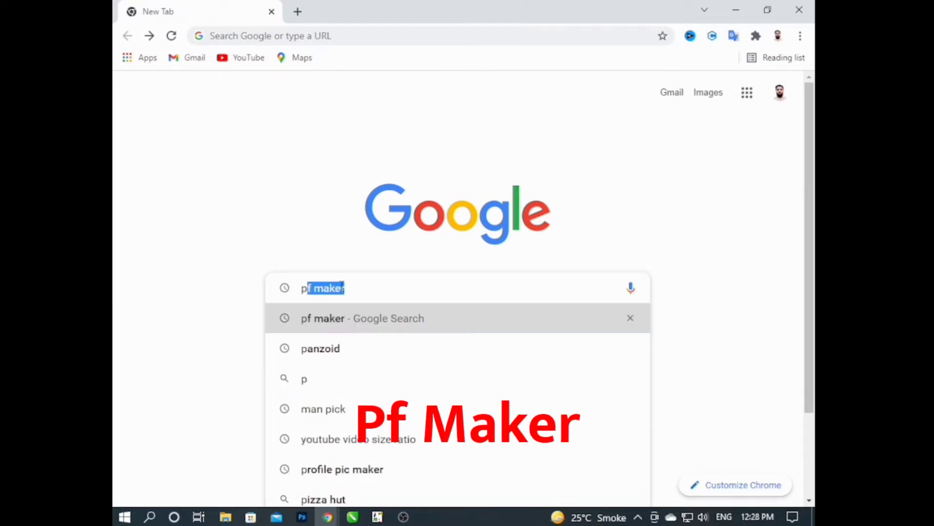
pyautogui.write('fm')
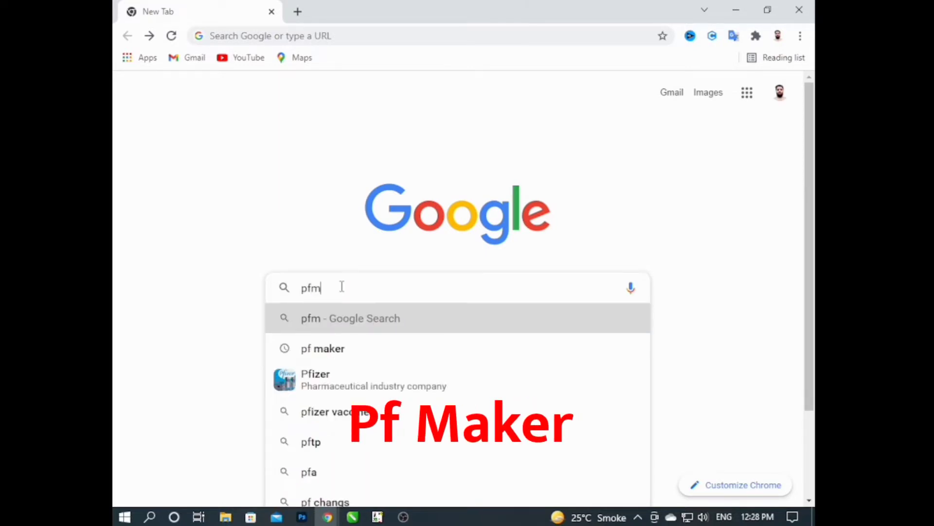
pyautogui.write('aker')
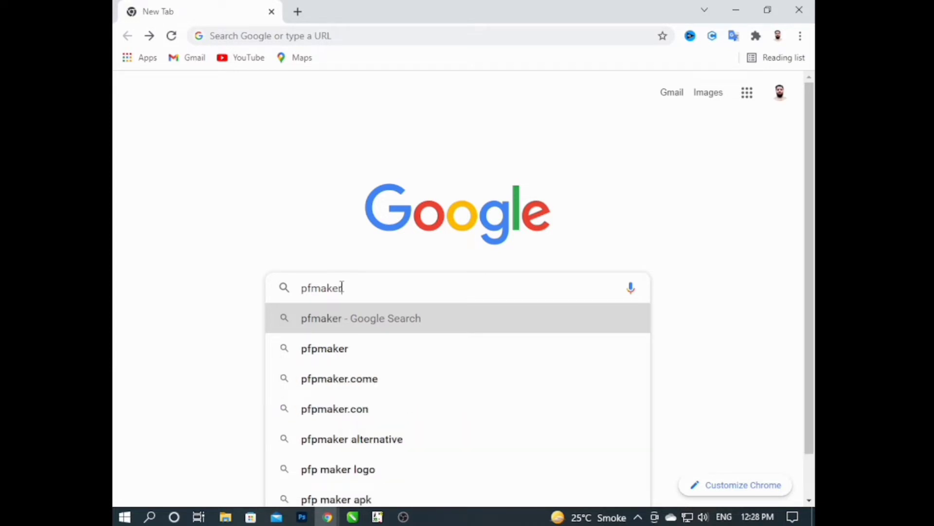
pyautogui.press('Return')
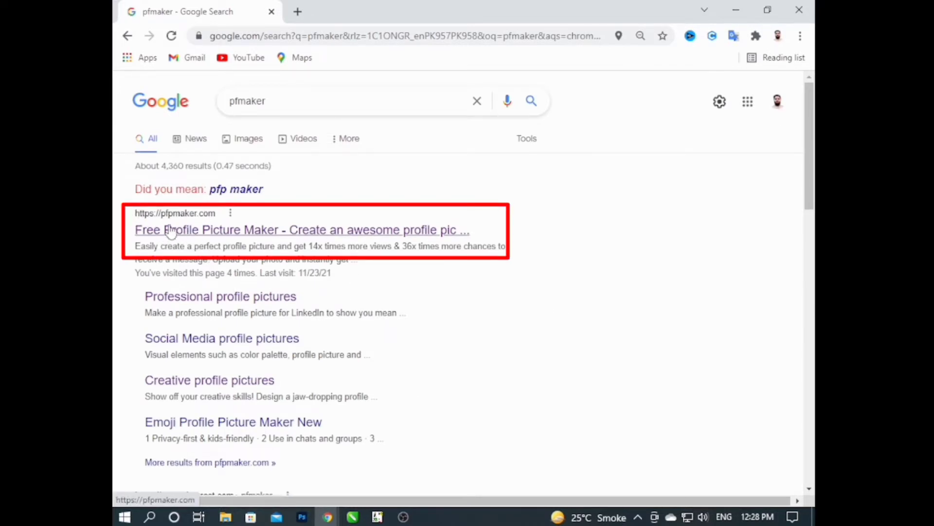
# Step: Open the pfpmaker.com result "Free Profile Picture Maker" and look over its home page down to the social media logos
pyautogui.click(197, 238)
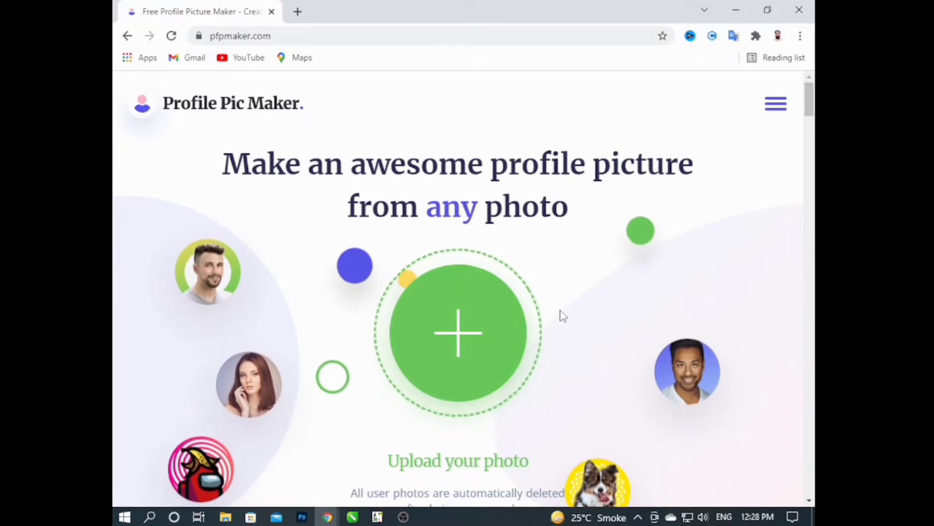
pyautogui.scroll(-2, 560, 316)
pyautogui.scroll(-2, 563, 315)
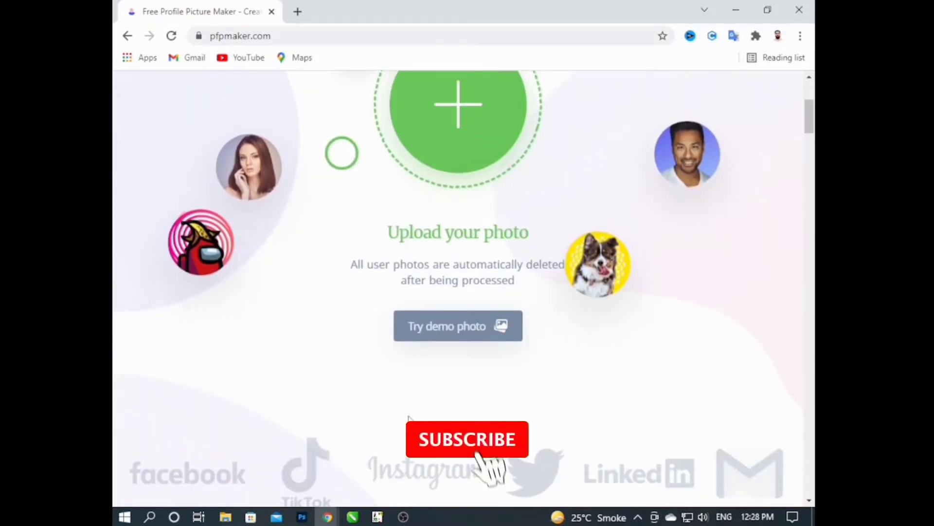
pyautogui.scroll(-2, 422, 415)
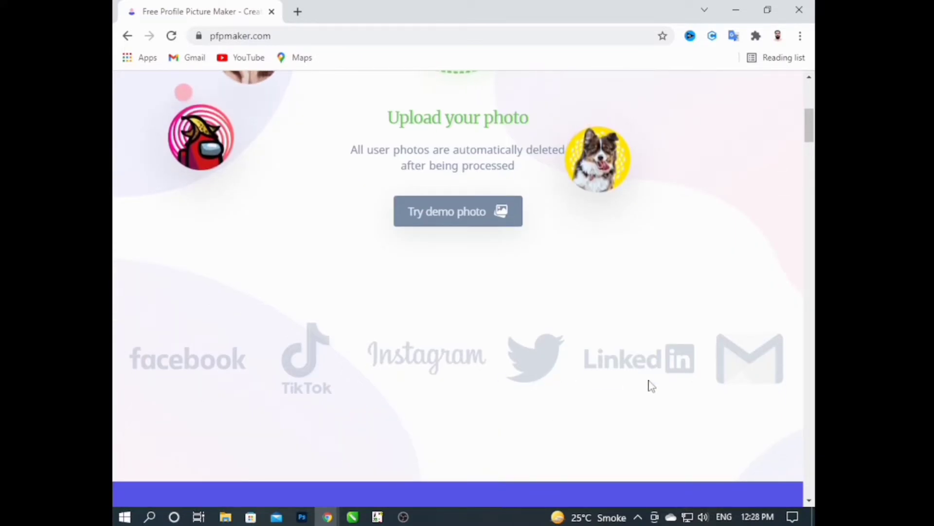
pyautogui.scroll(6, 554, 421)
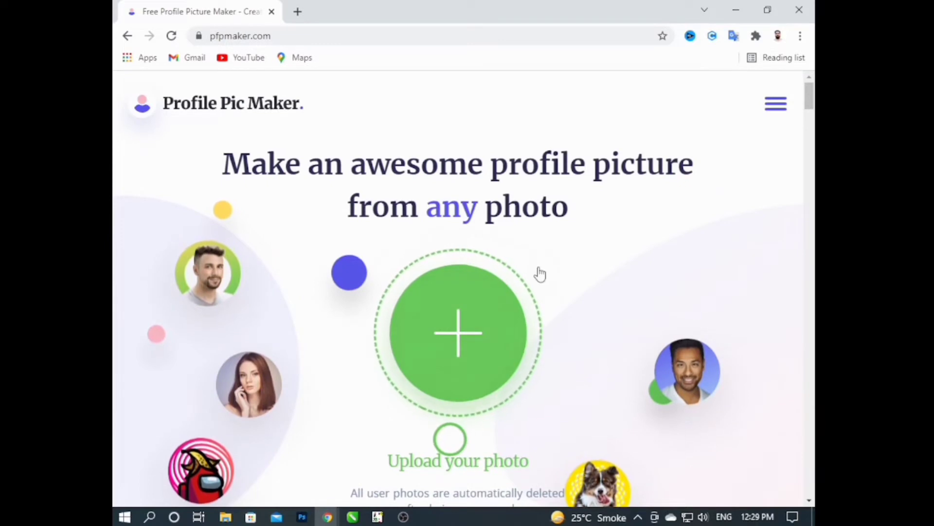
# Step: Upload the portrait photo of the man in the navy vest from the Desktop and look through the generated profile pictures
pyautogui.click(460, 337)
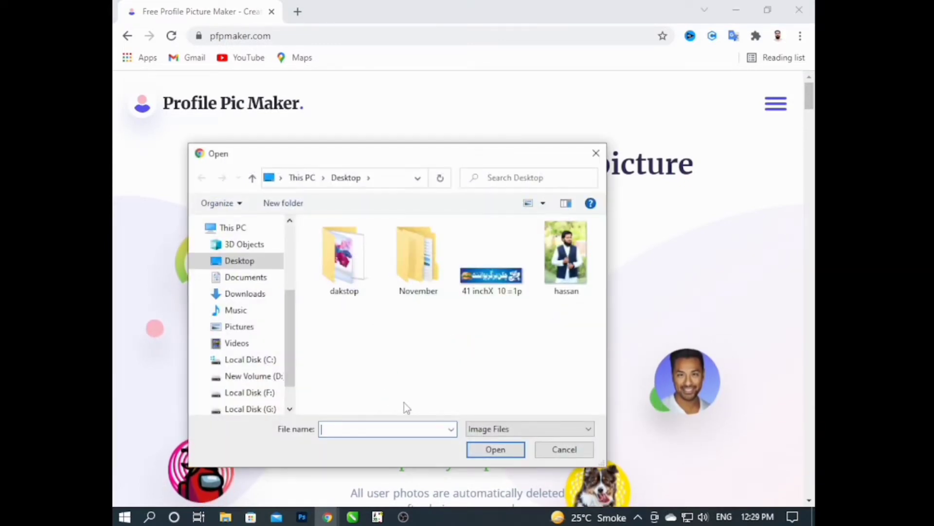
pyautogui.click(565, 256)
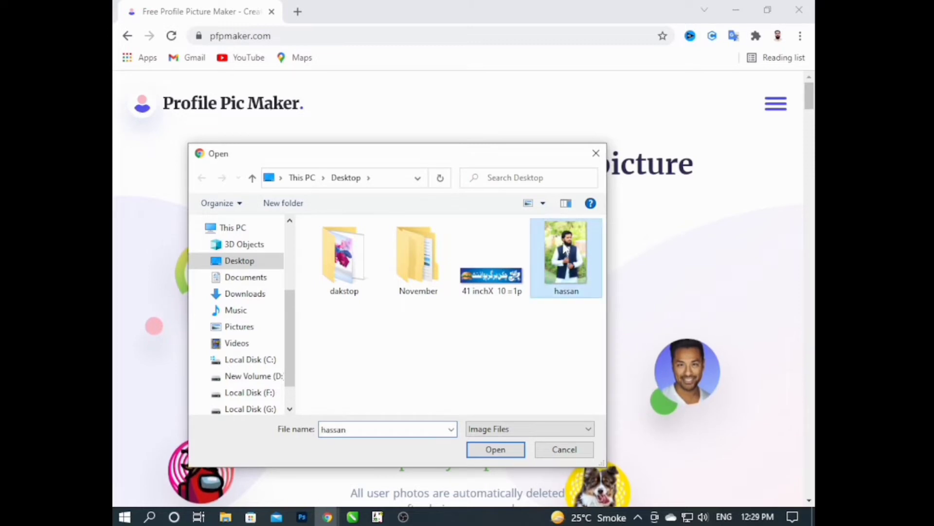
pyautogui.click(497, 450)
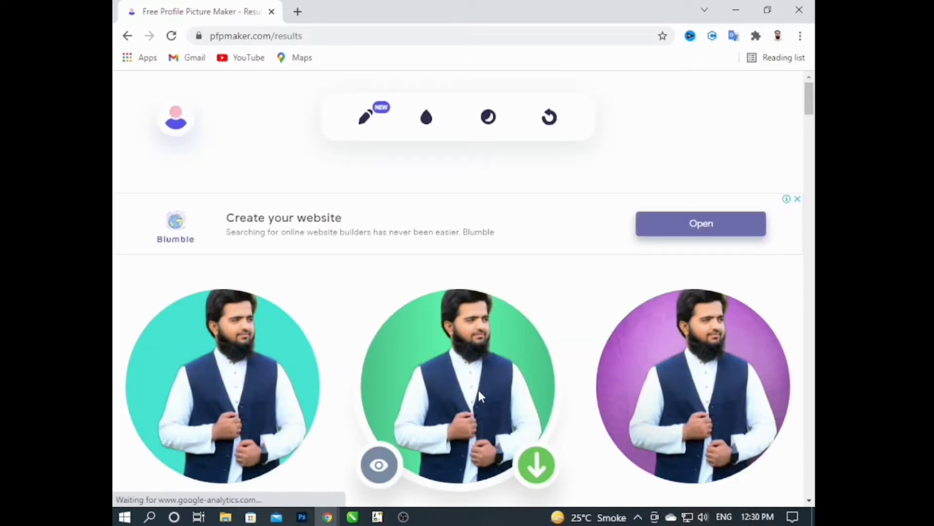
pyautogui.scroll(-5, 478, 390)
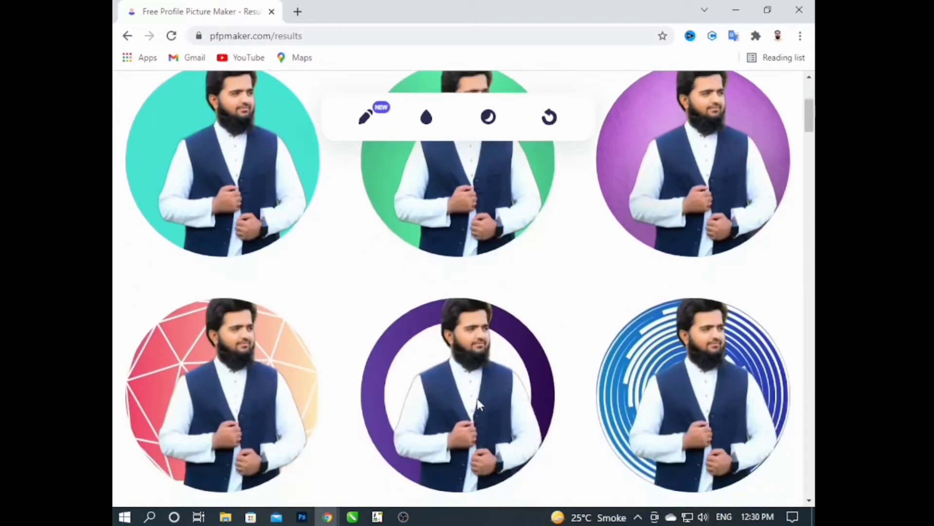
pyautogui.scroll(-10, 477, 398)
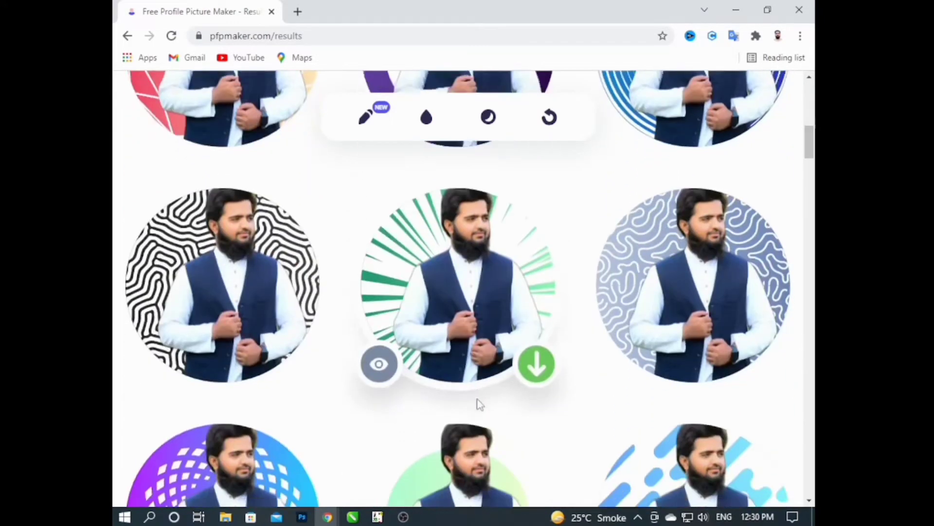
pyautogui.scroll(-4, 477, 399)
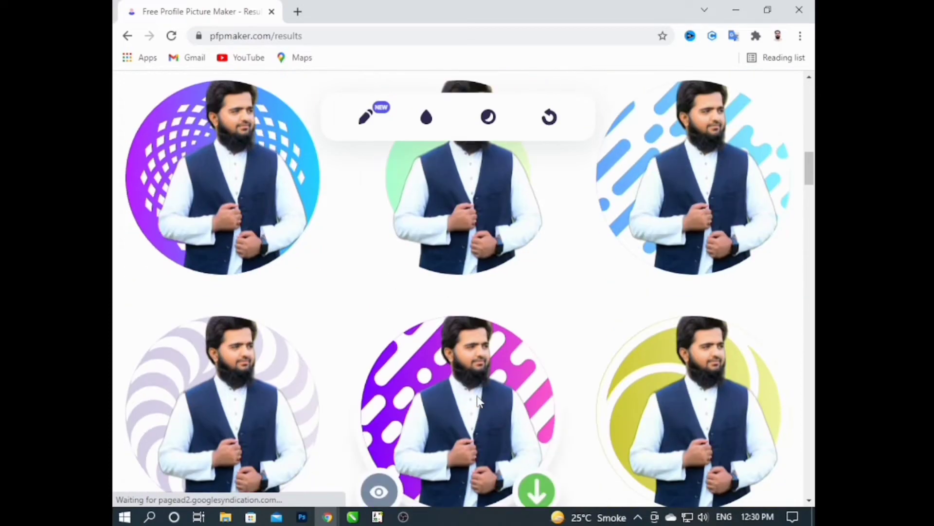
pyautogui.scroll(12, 484, 390)
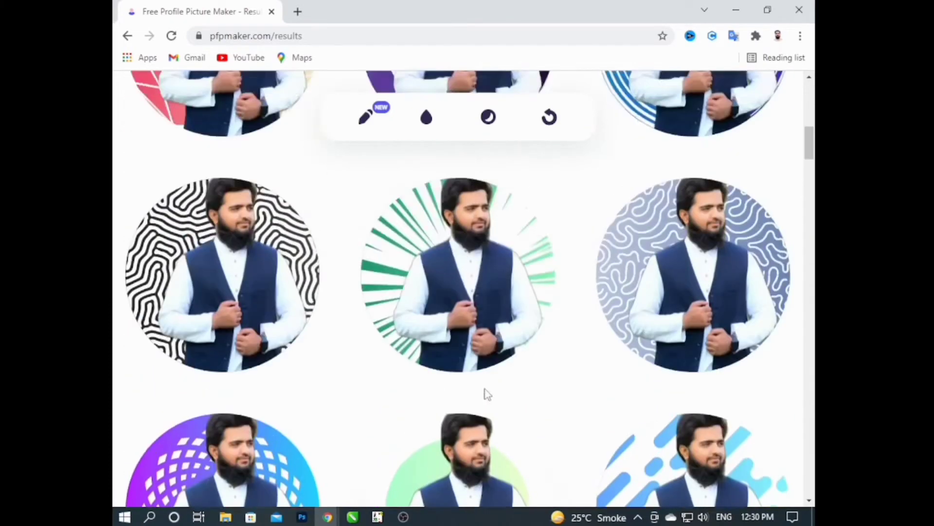
pyautogui.scroll(5, 484, 391)
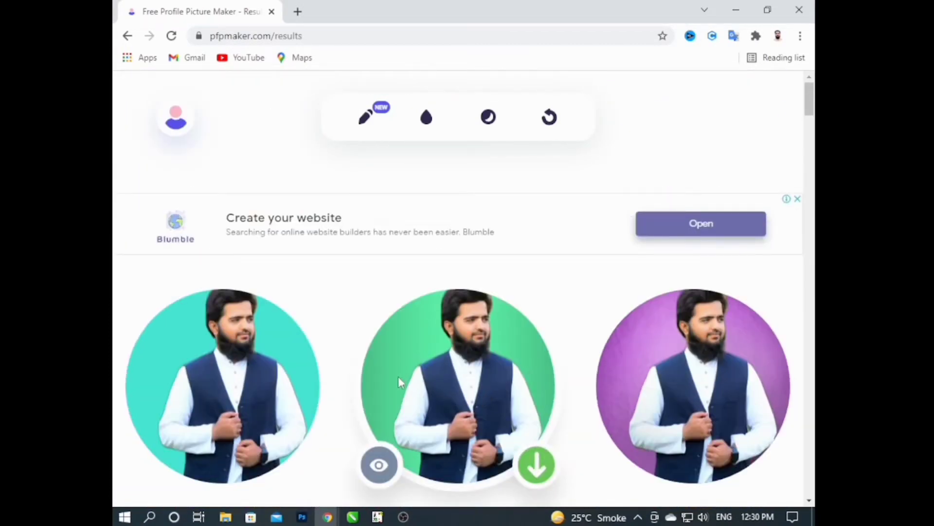
# Step: Adjust the photo by moving it slightly down so the head sits inside the circle, and enlarge its scale to about 1.4
pyautogui.click(366, 119)
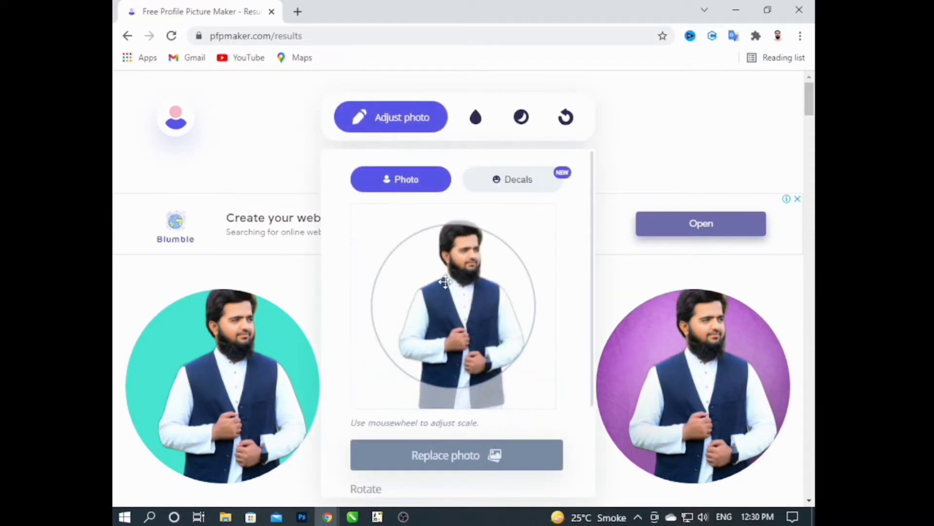
pyautogui.moveTo(460, 291); pyautogui.dragTo(454, 308)
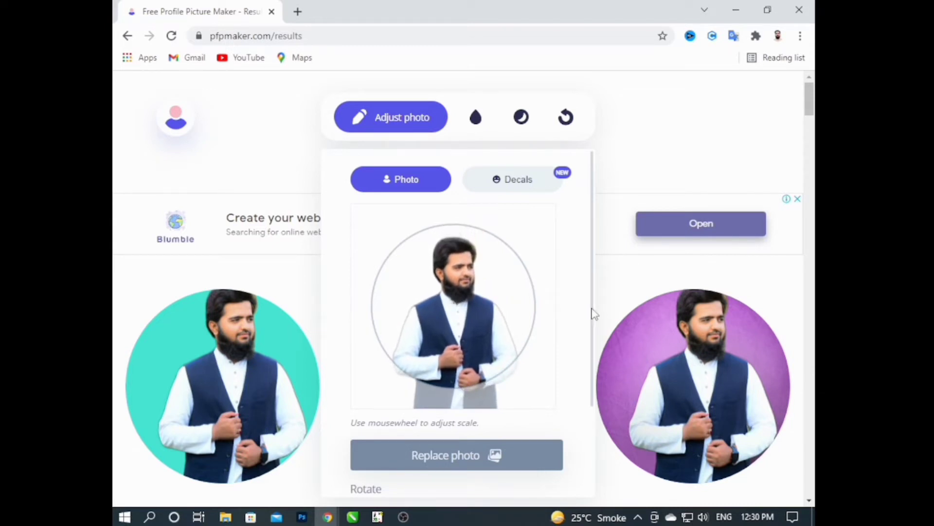
pyautogui.moveTo(595, 317); pyautogui.dragTo(591, 391)
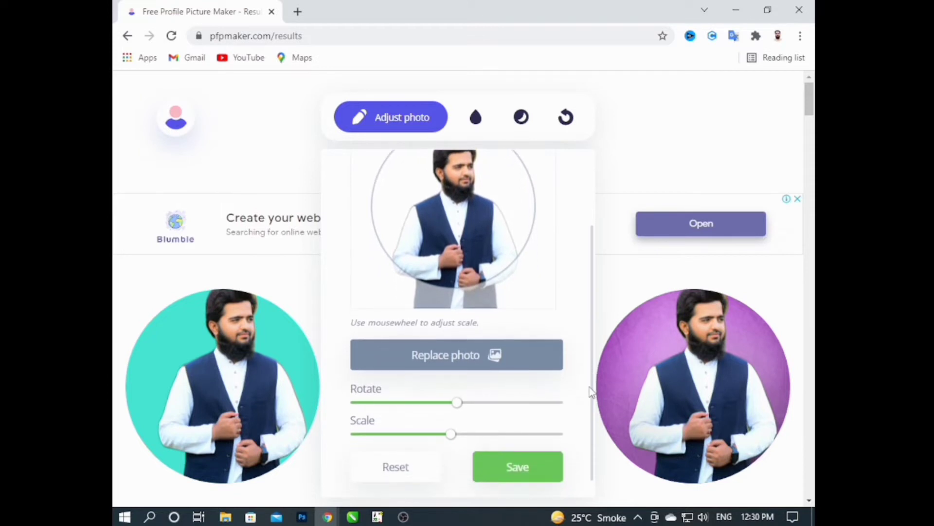
pyautogui.click(465, 434)
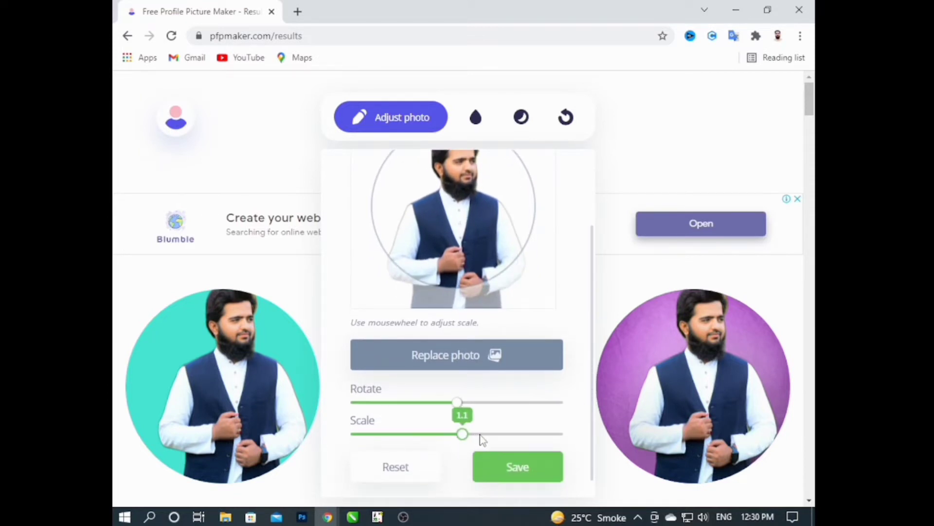
pyautogui.click(480, 434)
pyautogui.moveTo(483, 434); pyautogui.dragTo(492, 434)
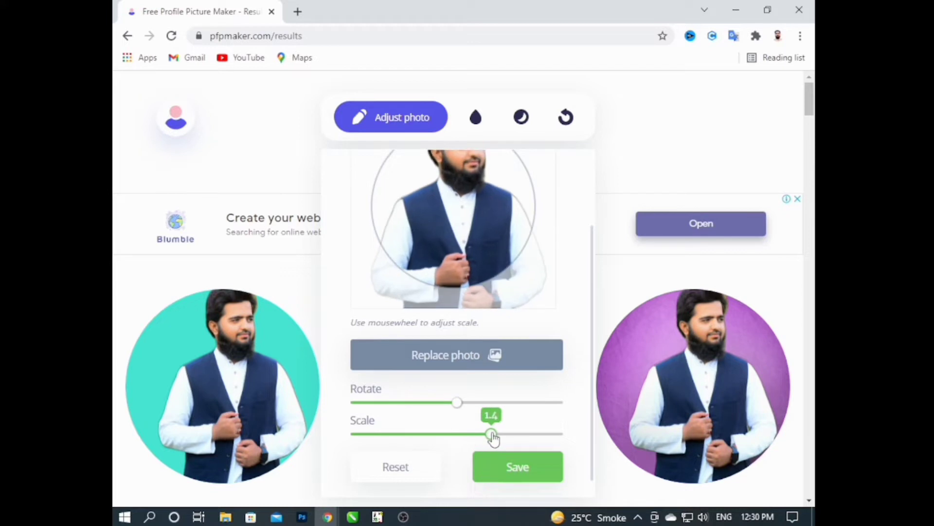
# Step: Try rotating the photo by 30, and bring it back nearly upright with a rotation of 1
pyautogui.click(473, 407)
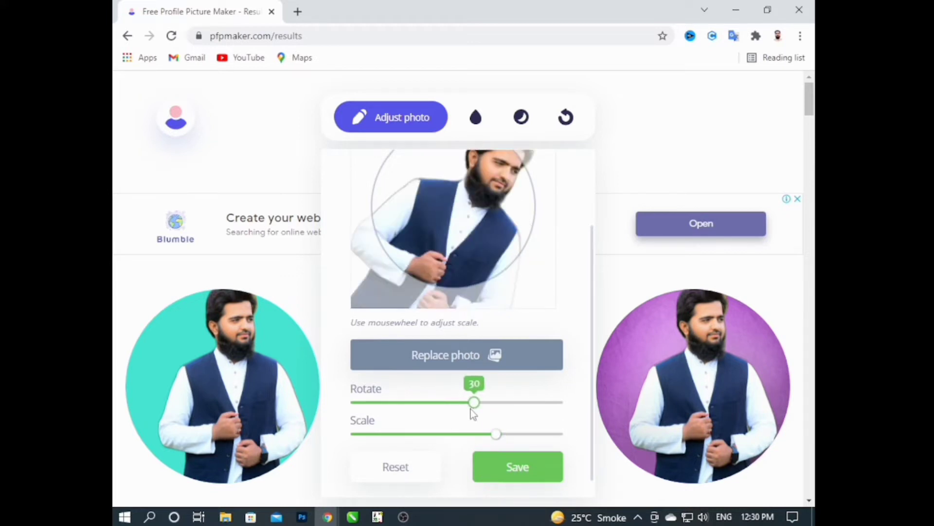
pyautogui.moveTo(471, 410); pyautogui.dragTo(459, 413)
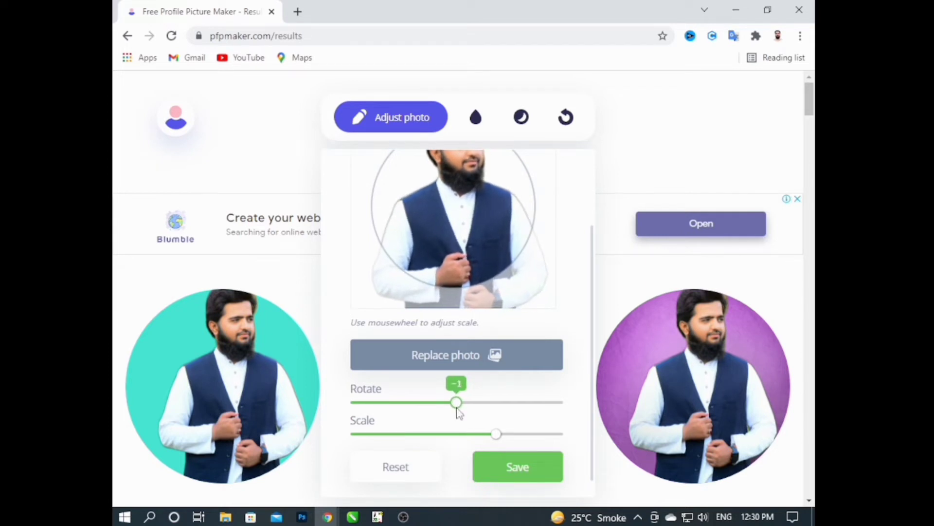
pyautogui.moveTo(461, 414); pyautogui.dragTo(460, 414)
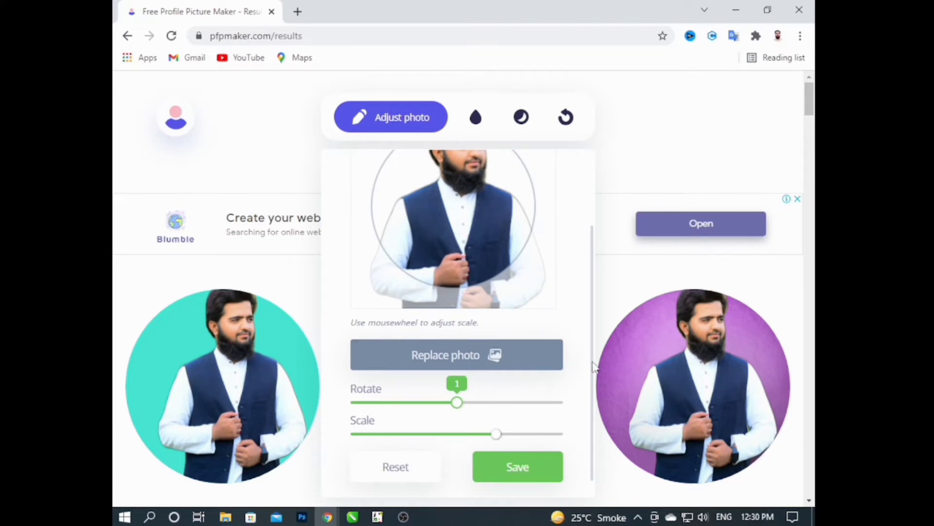
# Step: Lower the enlarged photo until the whole head fits inside the circle, save the adjustment and look through the updated profile pictures
pyautogui.scroll(3, 594, 365)
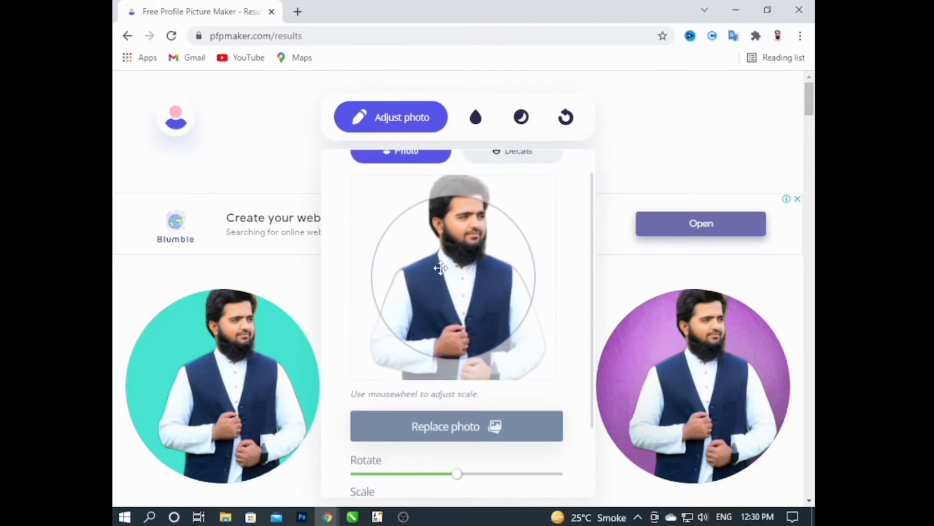
pyautogui.moveTo(448, 289); pyautogui.dragTo(446, 302)
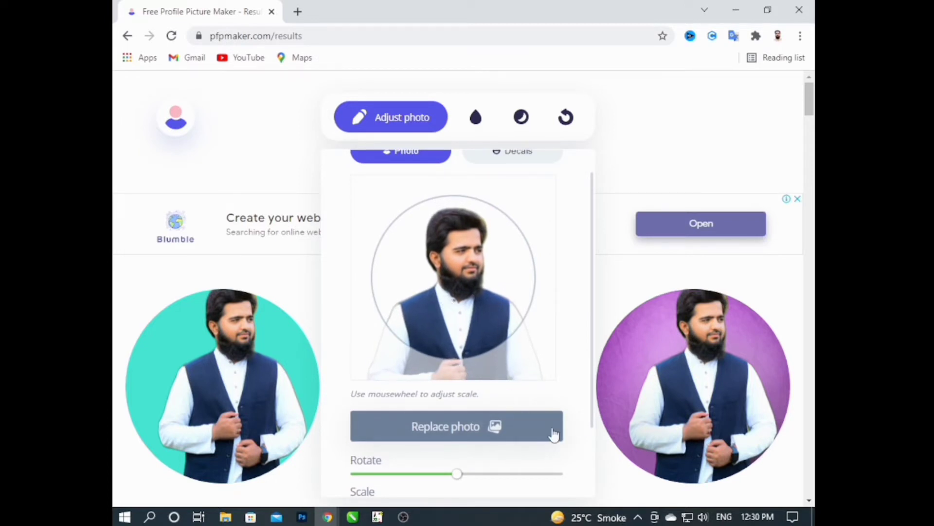
pyautogui.scroll(-1, 593, 389)
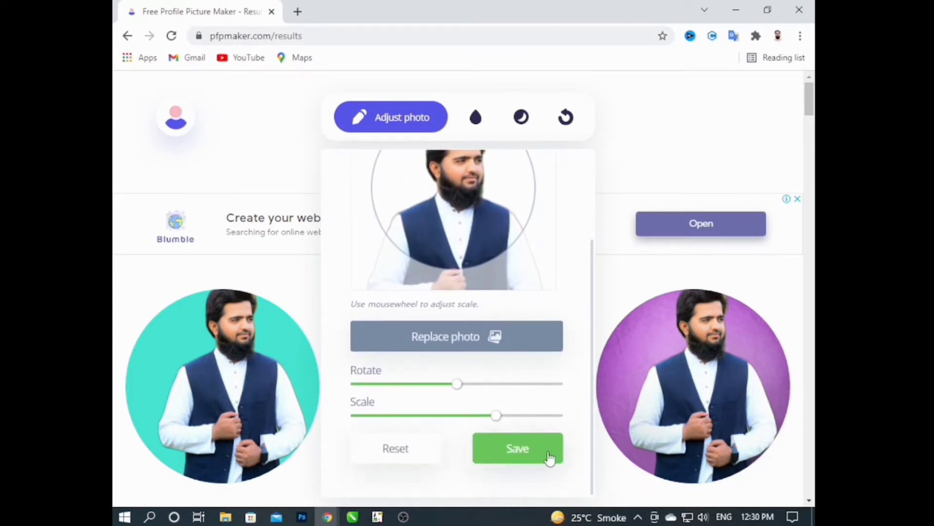
pyautogui.click(527, 454)
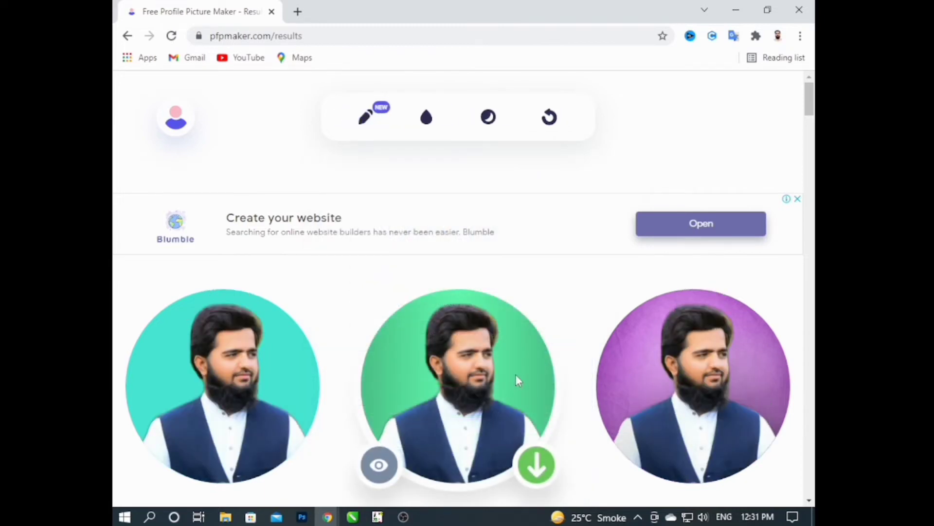
pyautogui.scroll(-9, 516, 379)
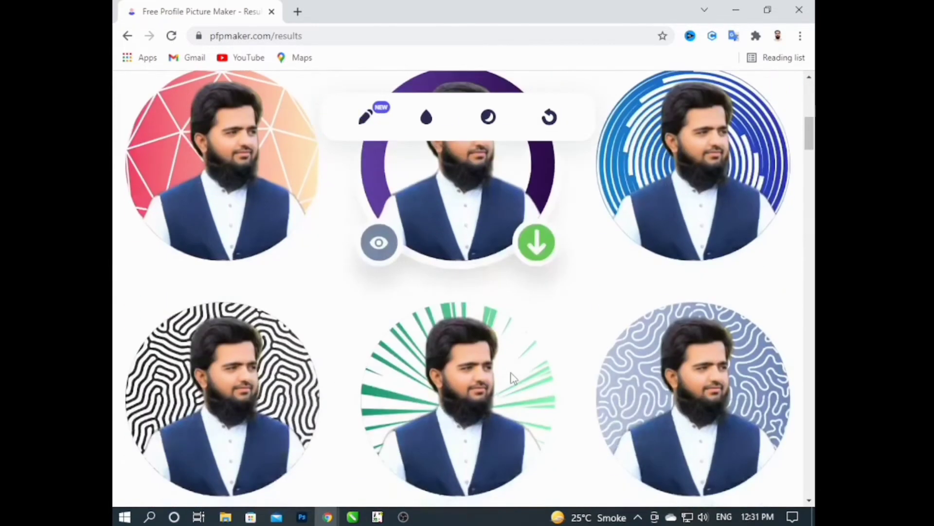
pyautogui.scroll(-10, 512, 377)
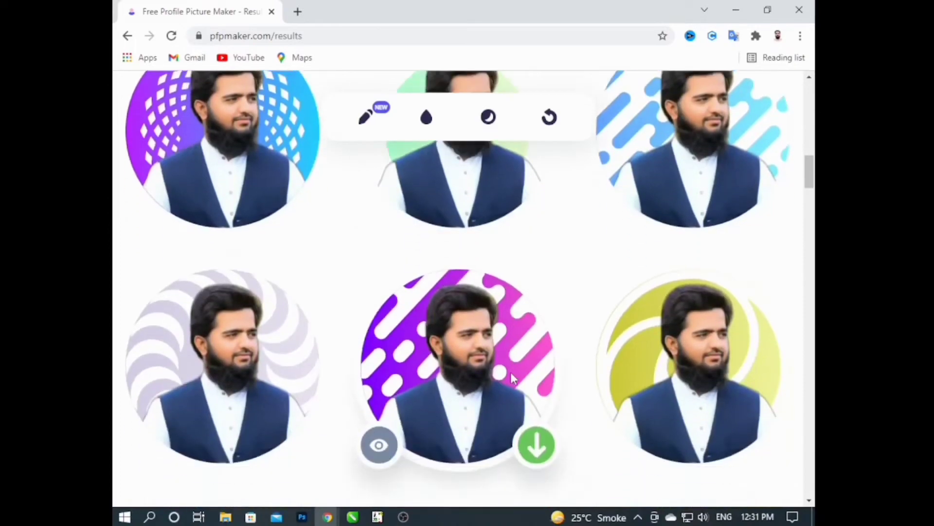
# Step: Look through all the generated profile pictures, from the patterned and photo backgrounds to the silhouettes, and return to the first ones
pyautogui.scroll(-10, 511, 375)
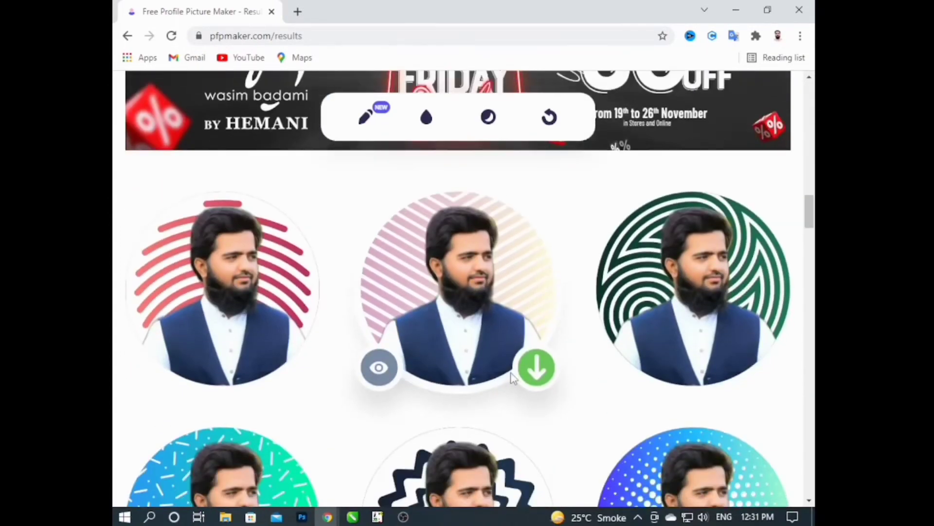
pyautogui.scroll(-11, 512, 378)
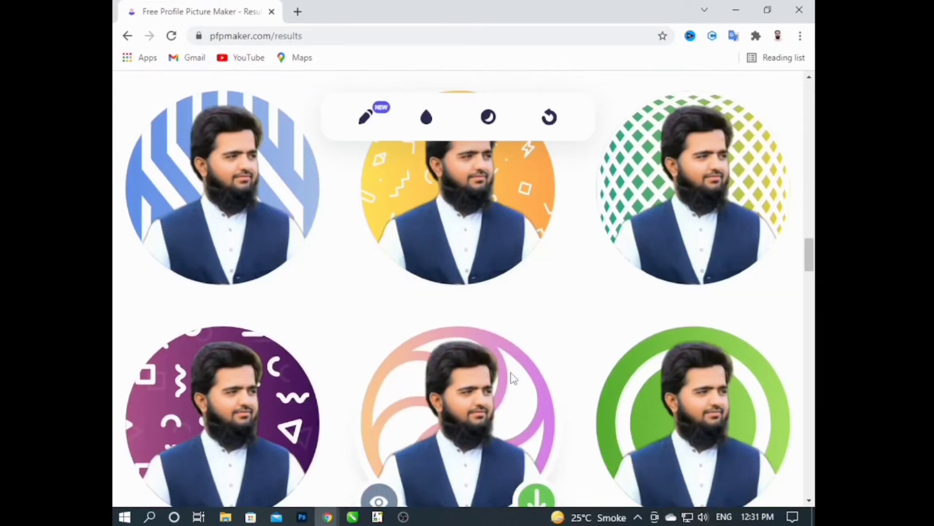
pyautogui.scroll(-7, 513, 377)
pyautogui.scroll(-9, 512, 377)
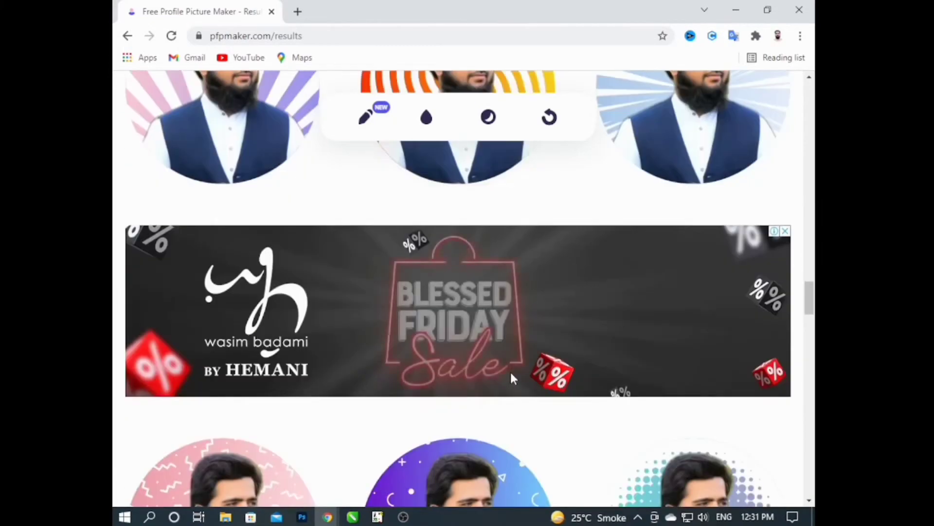
pyautogui.scroll(-9, 512, 377)
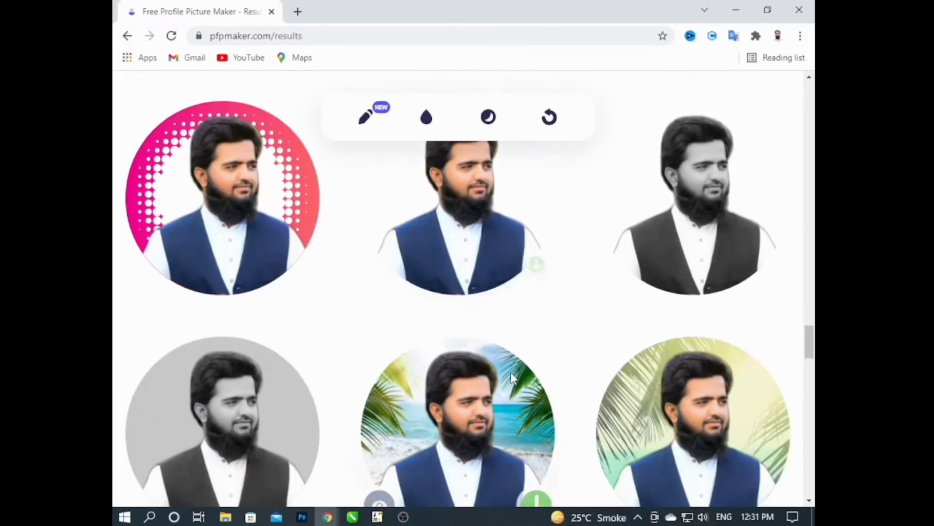
pyautogui.scroll(-14, 511, 375)
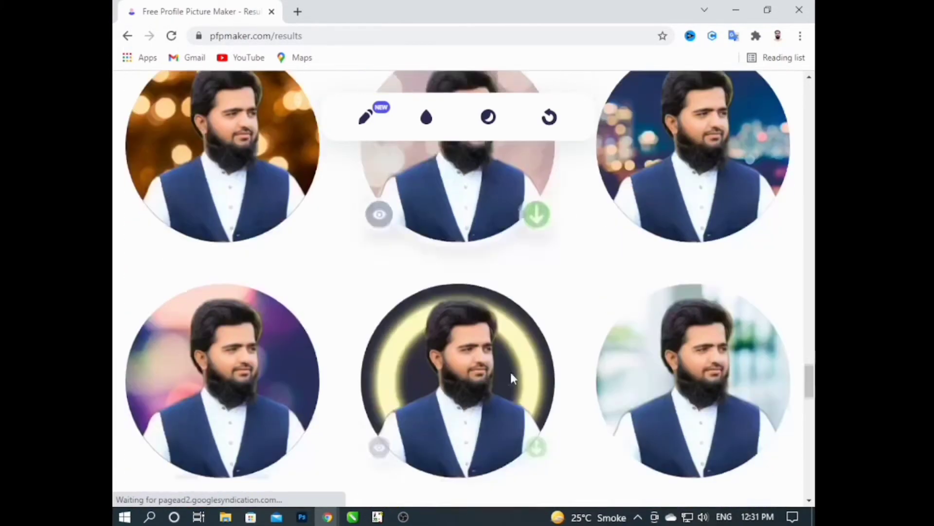
pyautogui.scroll(-10, 512, 378)
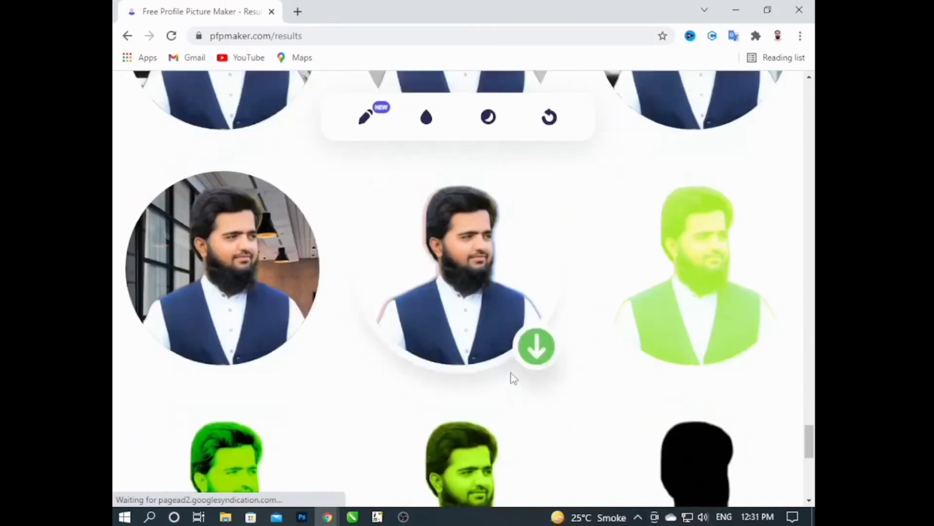
pyautogui.scroll(-4, 511, 375)
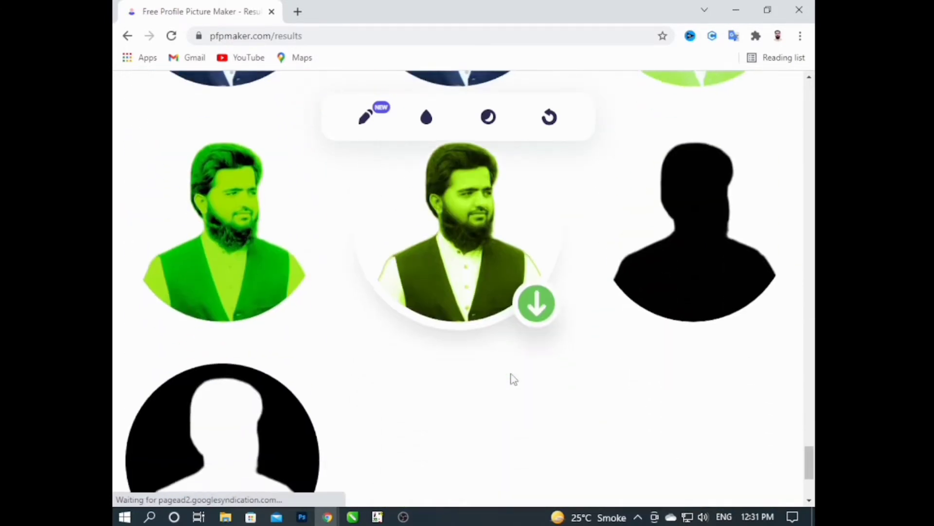
pyautogui.scroll(6, 514, 379)
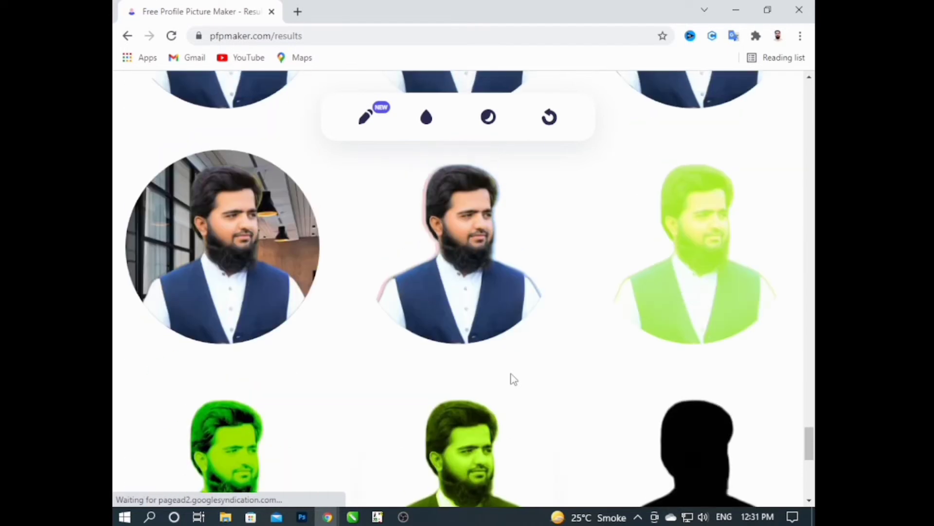
pyautogui.scroll(15, 514, 379)
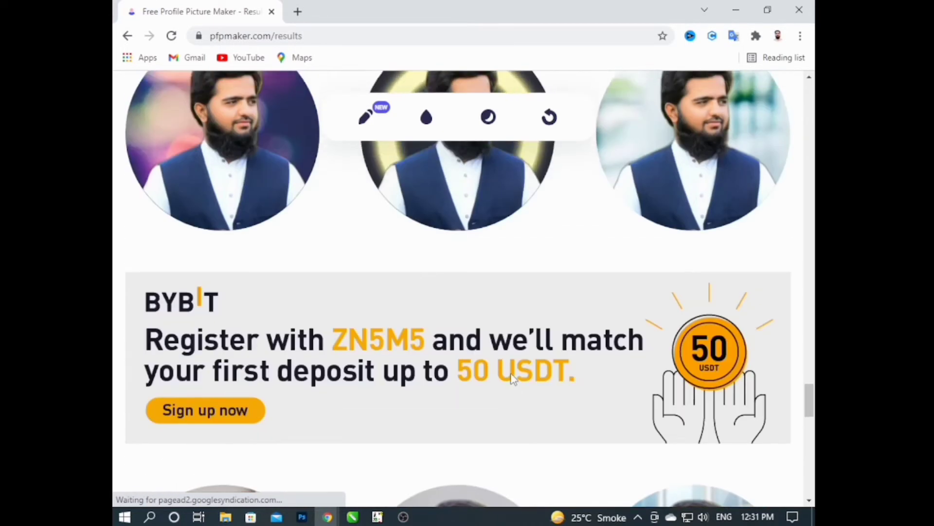
pyautogui.scroll(15, 512, 379)
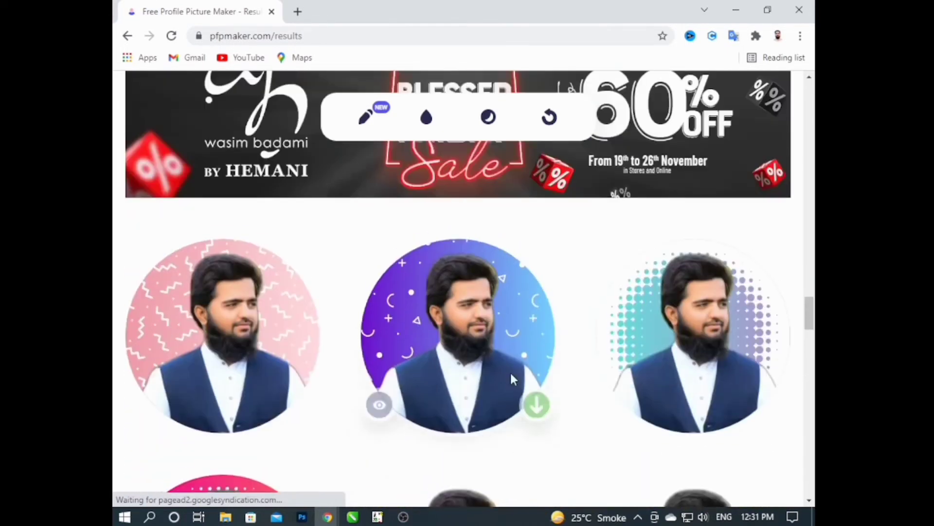
pyautogui.scroll(15, 512, 378)
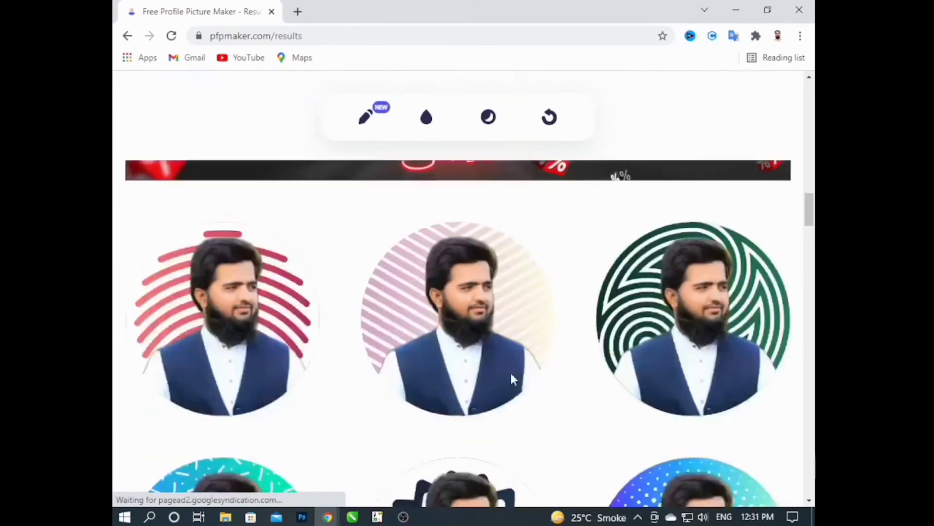
pyautogui.scroll(5, 512, 378)
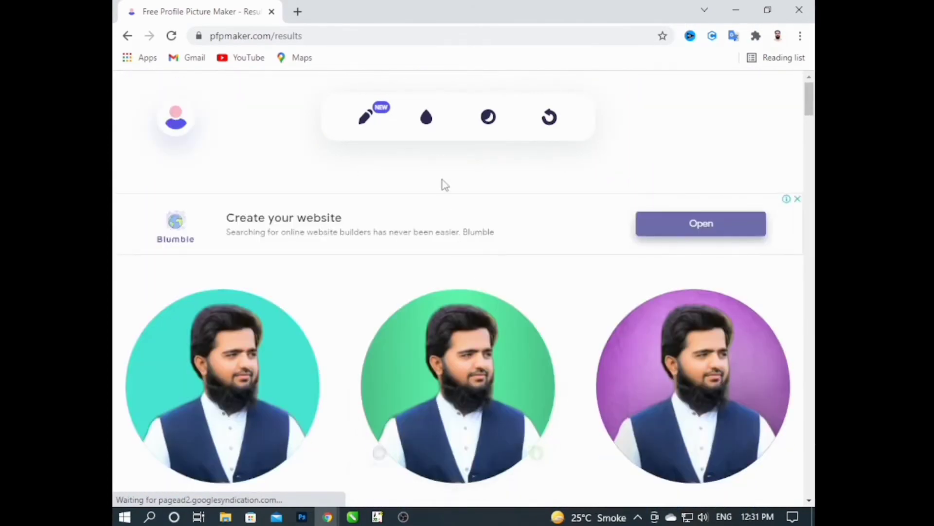
# Step: Try palette backgrounds on the profile pictures: dark grey and green gradients, solid blue, then peach-to-purple and yellow-olive gradients
pyautogui.click(424, 119)
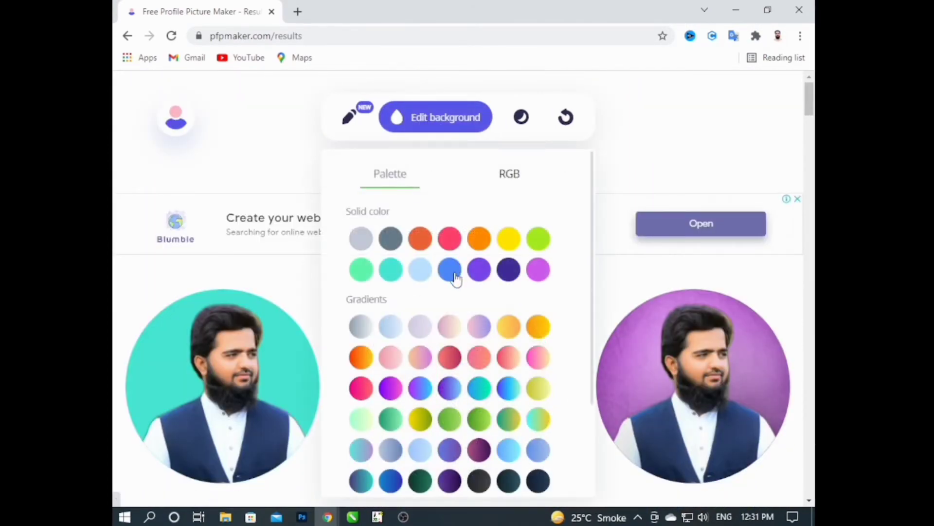
pyautogui.moveTo(593, 295); pyautogui.dragTo(591, 382)
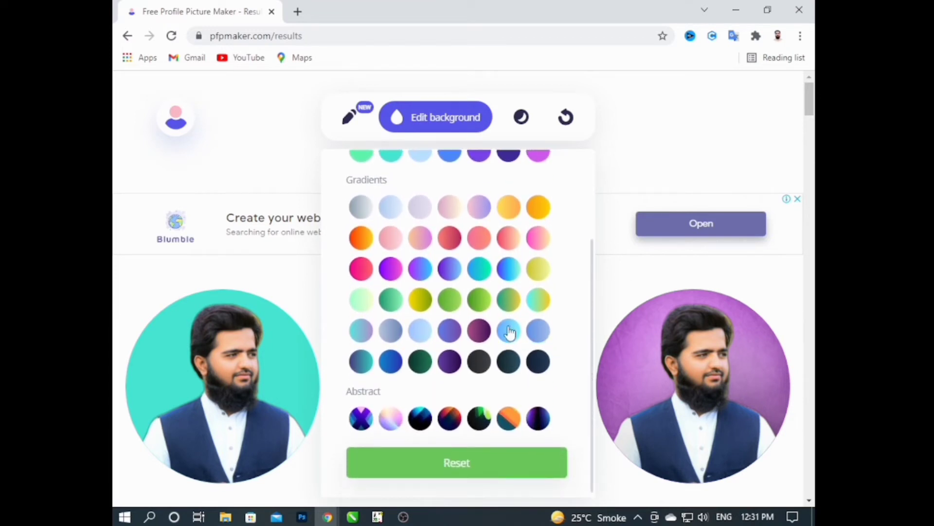
pyautogui.scroll(-7, 509, 332)
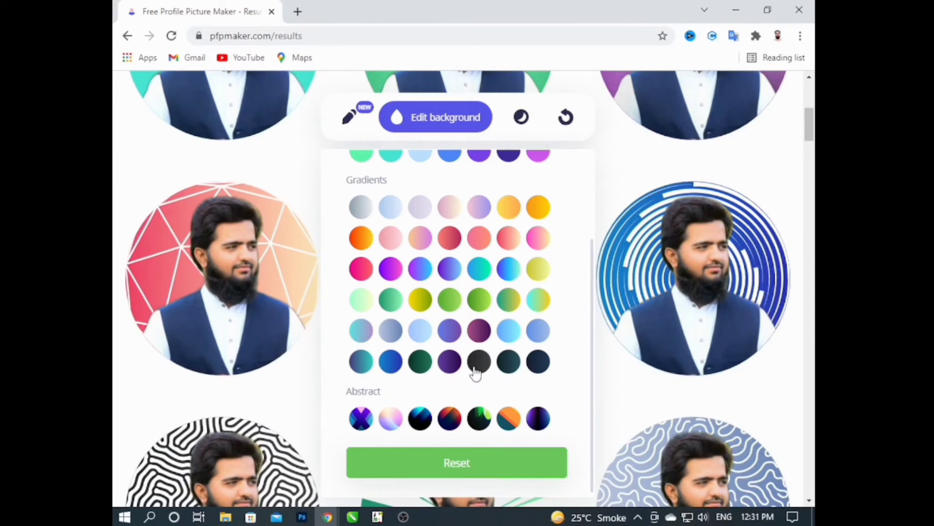
pyautogui.click(475, 370)
pyautogui.click(456, 305)
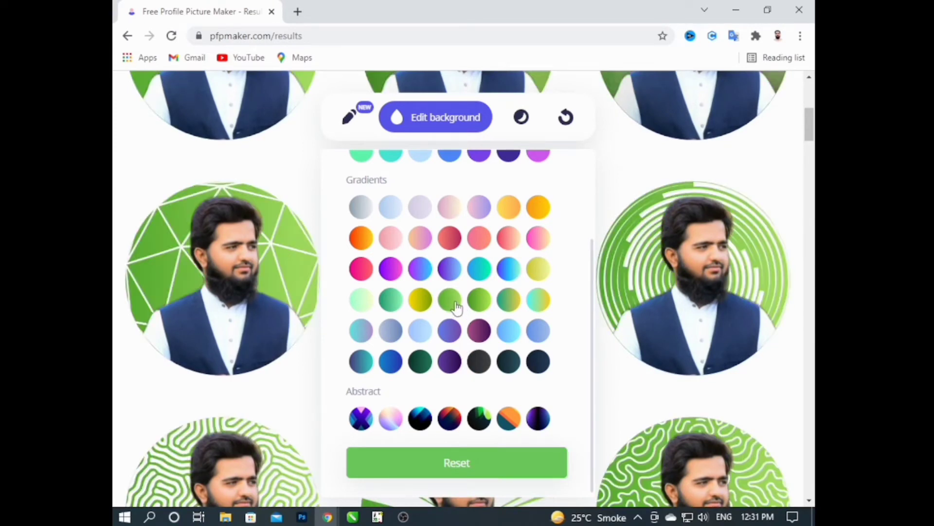
pyautogui.scroll(3, 448, 305)
pyautogui.click(451, 265)
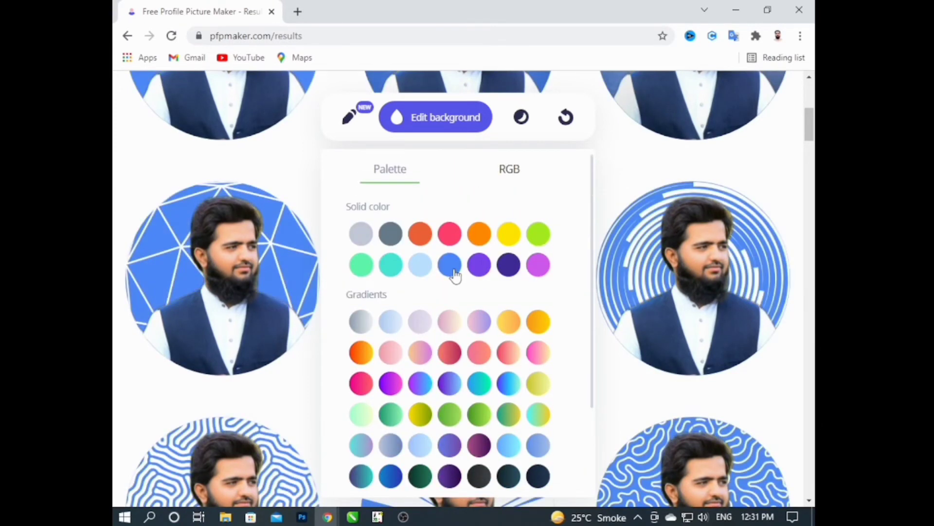
pyautogui.click(421, 354)
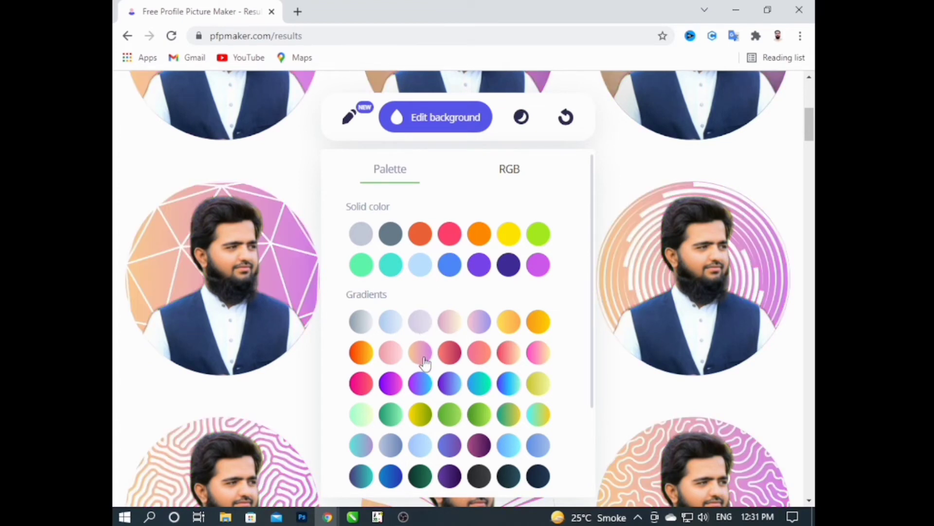
pyautogui.click(420, 416)
# Step: Try the abstract backgrounds on the profile pictures: black-green, dark red-orange, pastel pink and orange-teal
pyautogui.scroll(-3, 506, 417)
pyautogui.click(476, 421)
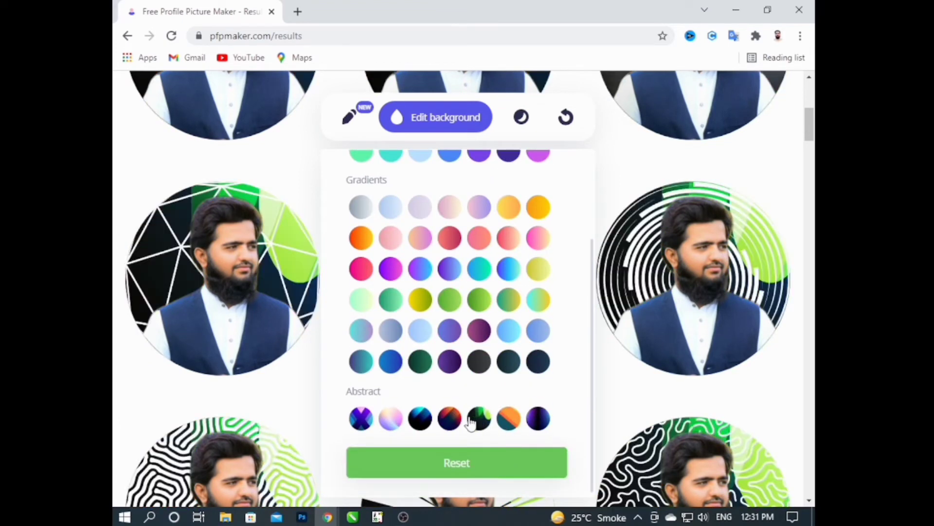
pyautogui.click(451, 419)
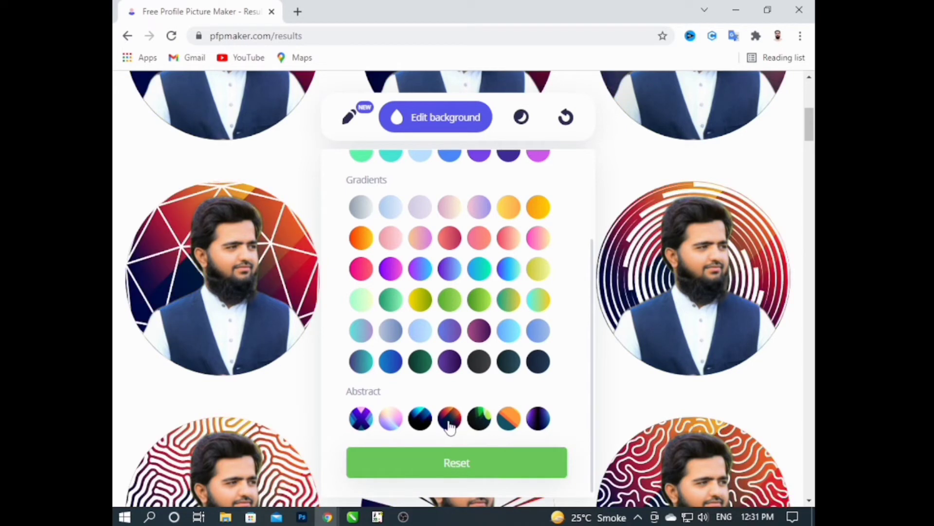
pyautogui.click(397, 423)
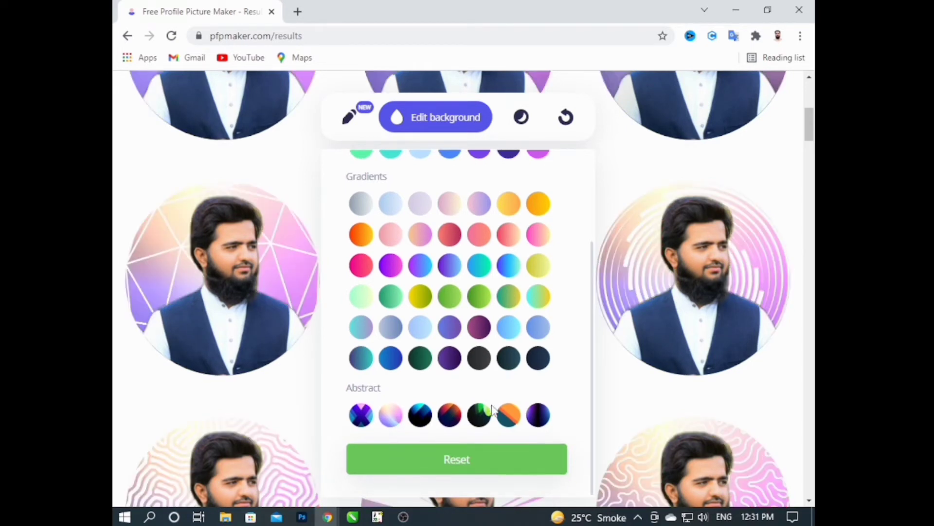
pyautogui.click(515, 423)
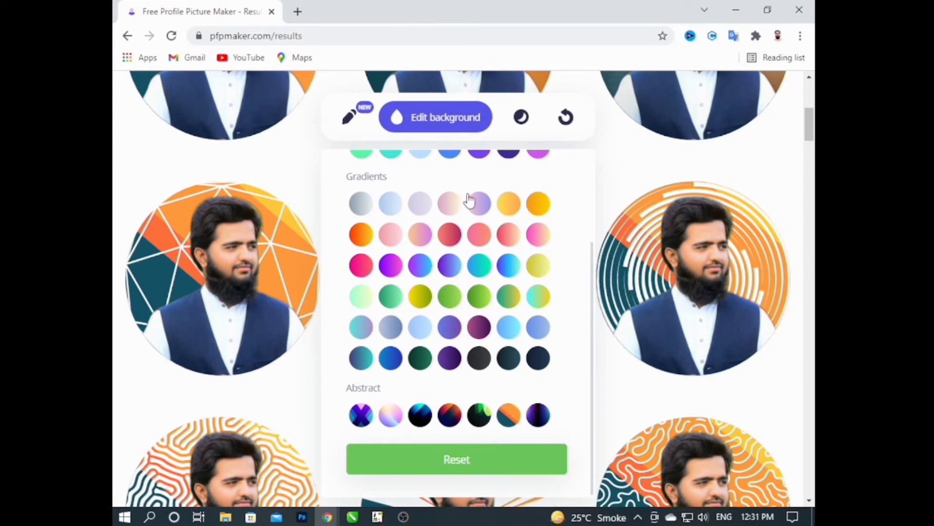
# Step: Try a custom dark red RGB background colour, hex 670202, on the profile pictures
pyautogui.scroll(3, 426, 183)
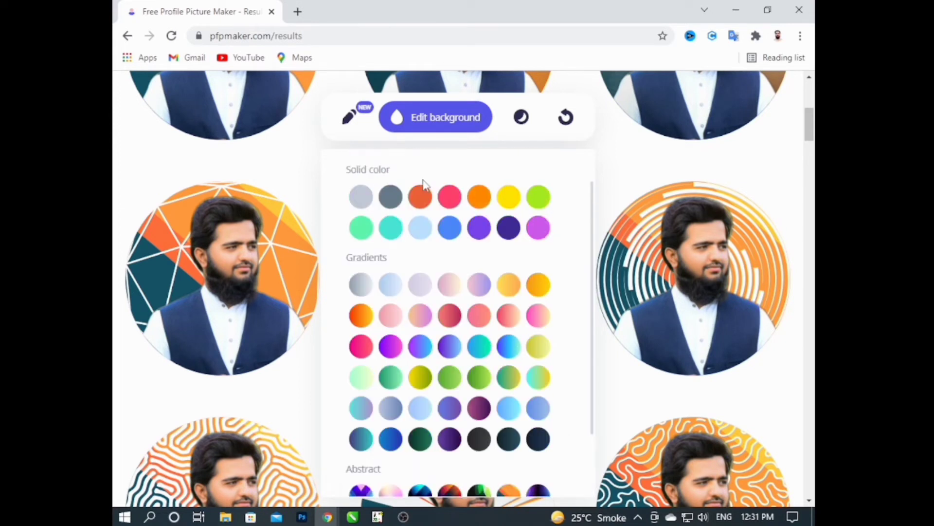
pyautogui.click(504, 182)
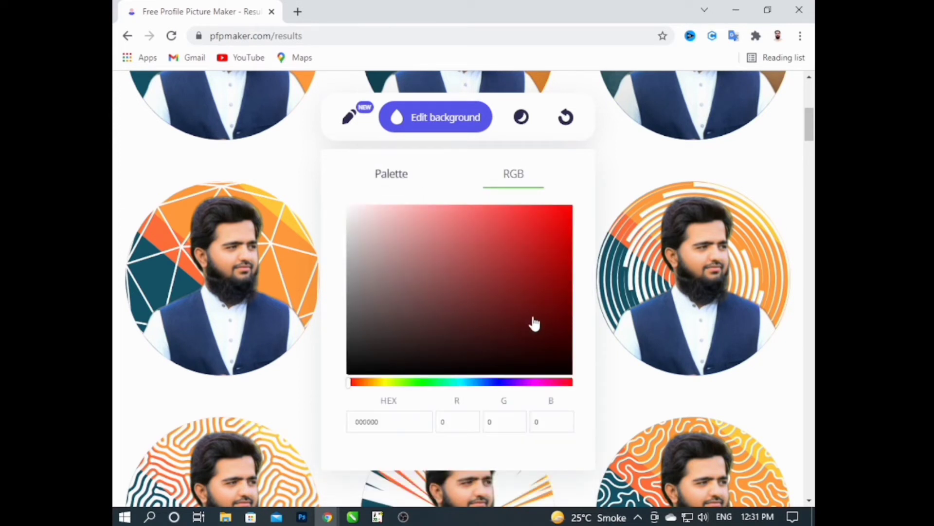
pyautogui.moveTo(493, 294)
pyautogui.mouseDown()
pyautogui.moveTo(552, 245)
pyautogui.moveTo(568, 265)
pyautogui.moveTo(567, 301)
pyautogui.mouseUp()
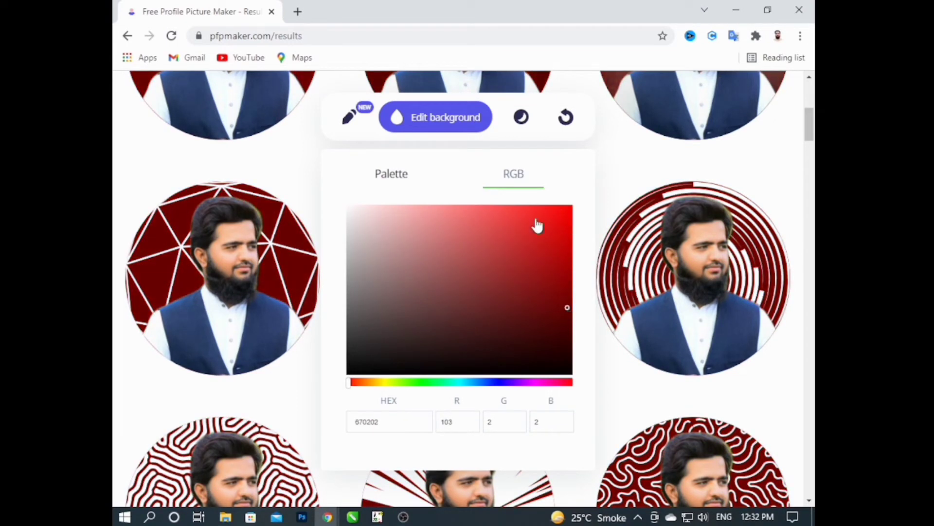
# Step: Try the light blue palette gradient as the background, and settle on the blue-to-mint gradient
pyautogui.click(394, 175)
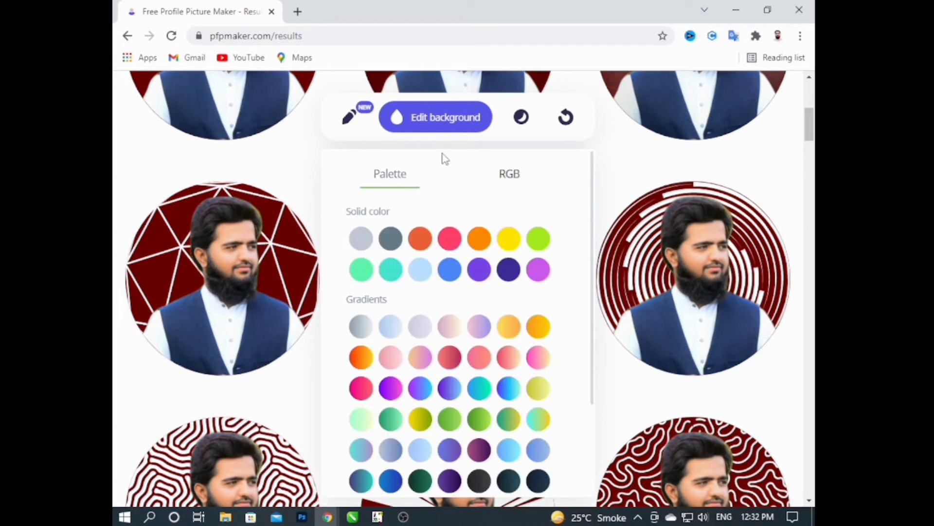
pyautogui.scroll(-3, 455, 405)
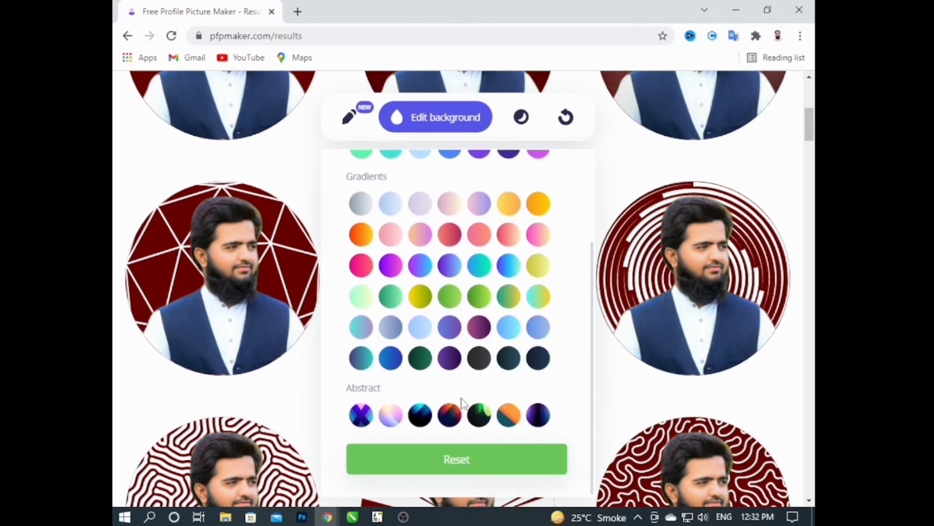
pyautogui.click(505, 332)
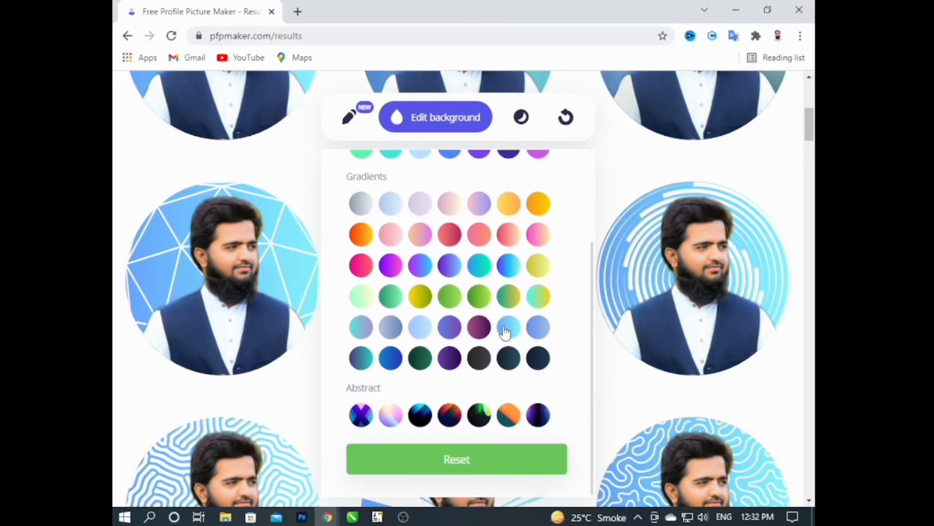
pyautogui.click(517, 263)
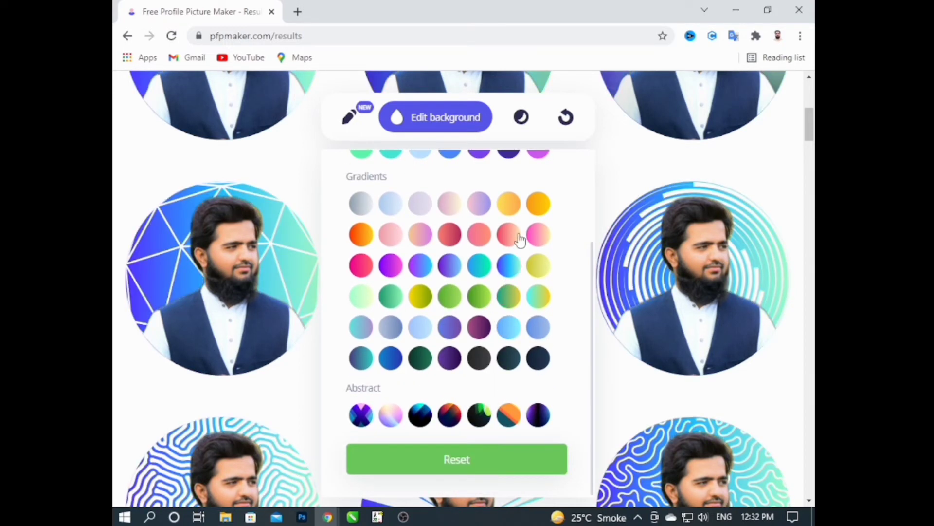
# Step: Try Shadow 2, 1, 3, 6 and 9 on the portrait, return to No shadow and close the shadow options
pyautogui.click(519, 122)
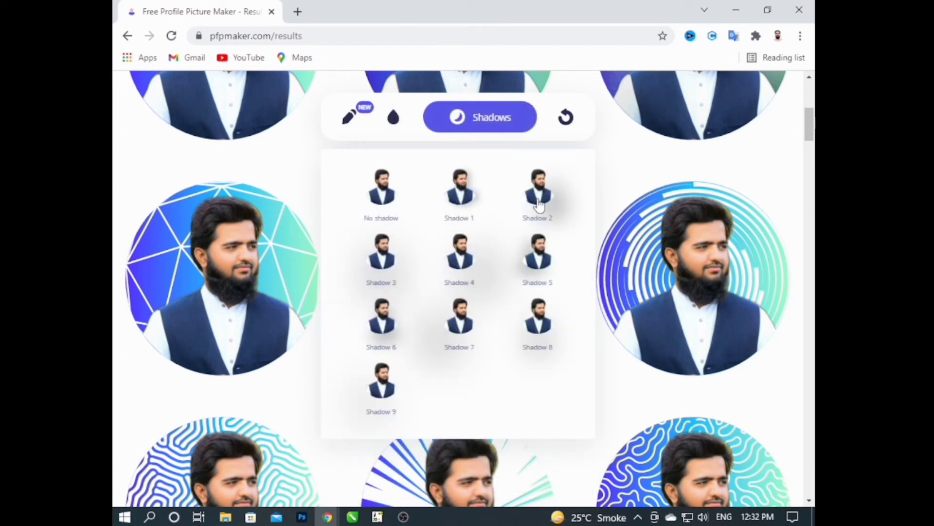
pyautogui.click(538, 200)
pyautogui.click(459, 197)
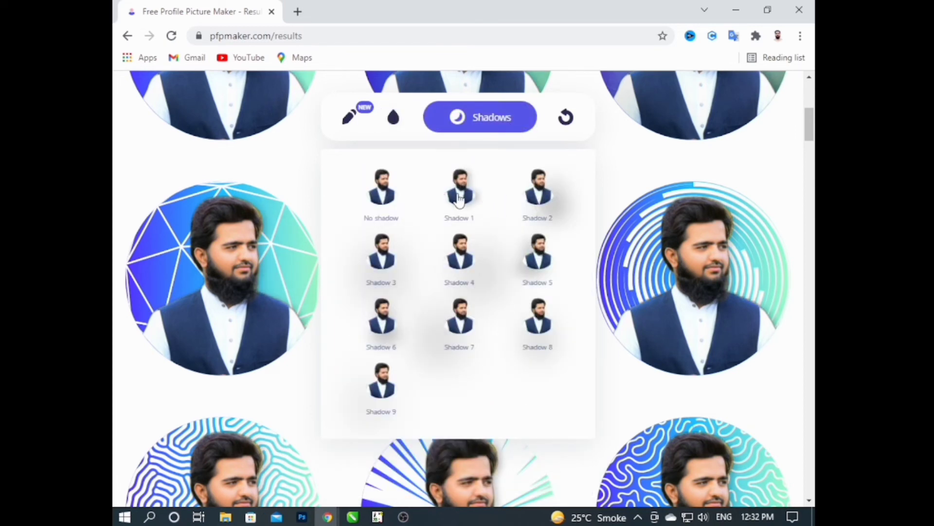
pyautogui.click(382, 195)
pyautogui.click(382, 265)
pyautogui.click(382, 316)
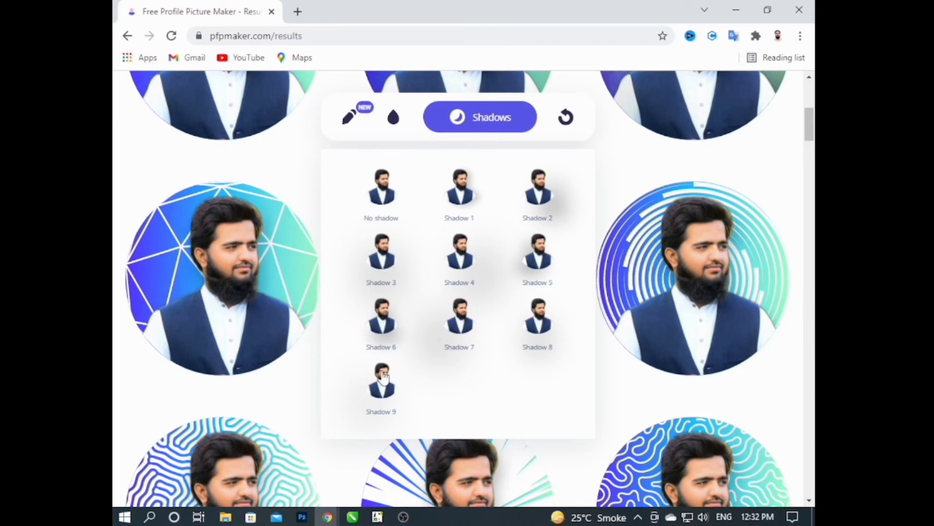
pyautogui.click(385, 377)
pyautogui.click(387, 202)
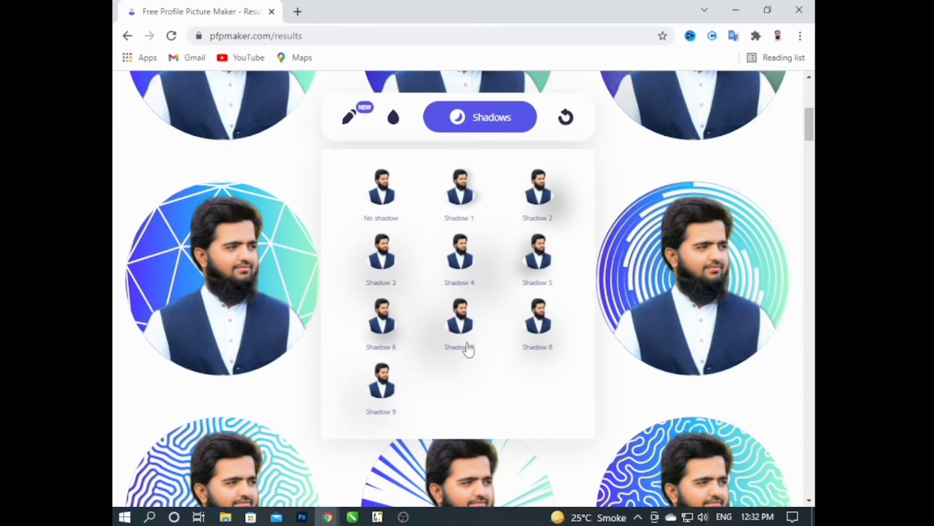
pyautogui.click(609, 405)
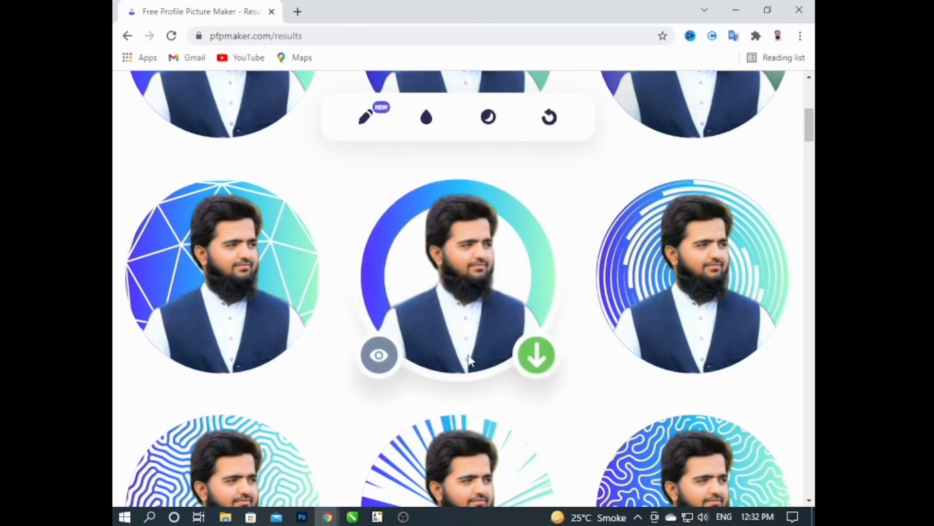
# Step: Download the round profile picture with the blue-to-mint ring around a white background, and save it on the Desktop as PNG image profile-pic
pyautogui.scroll(-5, 471, 371)
pyautogui.scroll(3, 470, 360)
pyautogui.scroll(1, 470, 360)
pyautogui.scroll(-5, 470, 360)
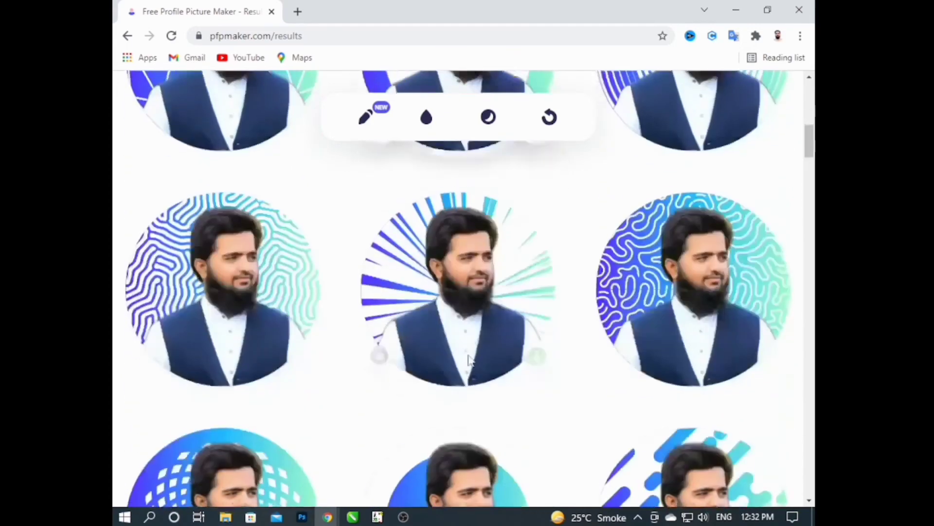
pyautogui.scroll(-2, 472, 357)
pyautogui.scroll(-4, 472, 358)
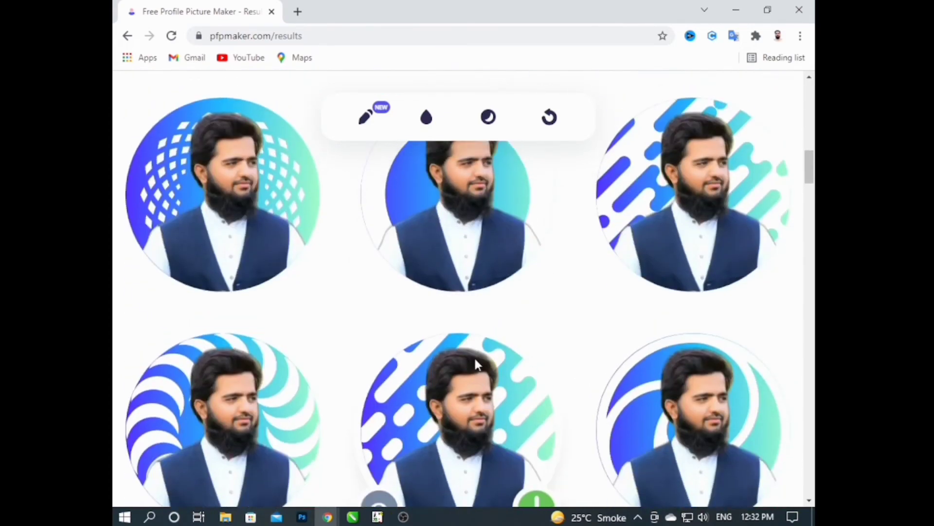
pyautogui.scroll(6, 474, 356)
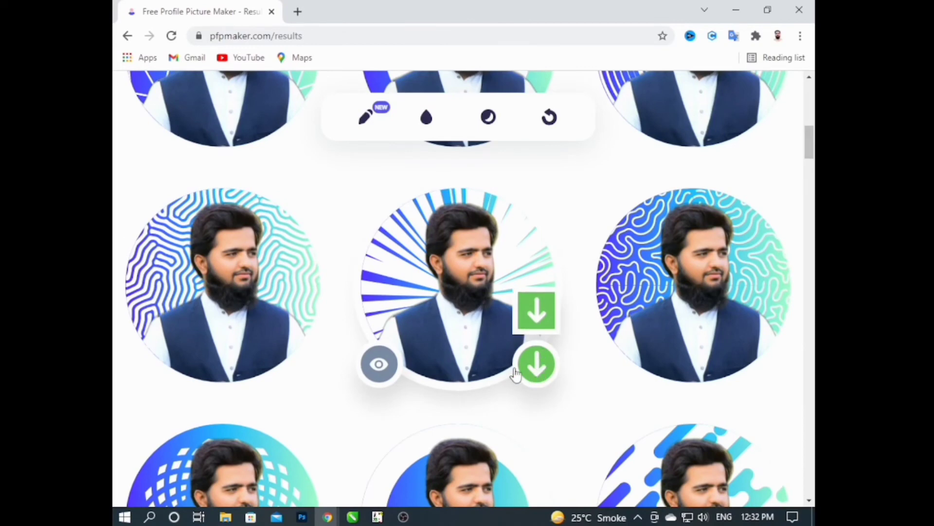
pyautogui.scroll(4, 477, 358)
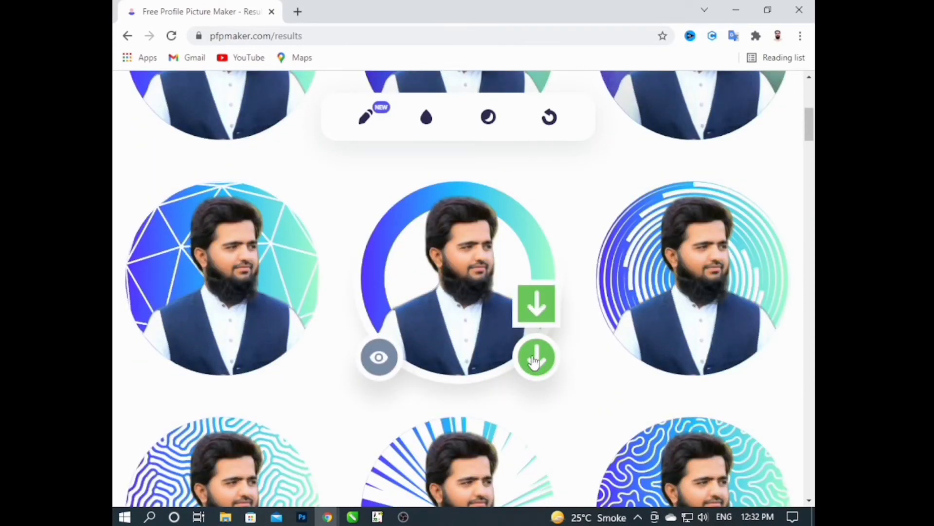
pyautogui.click(535, 358)
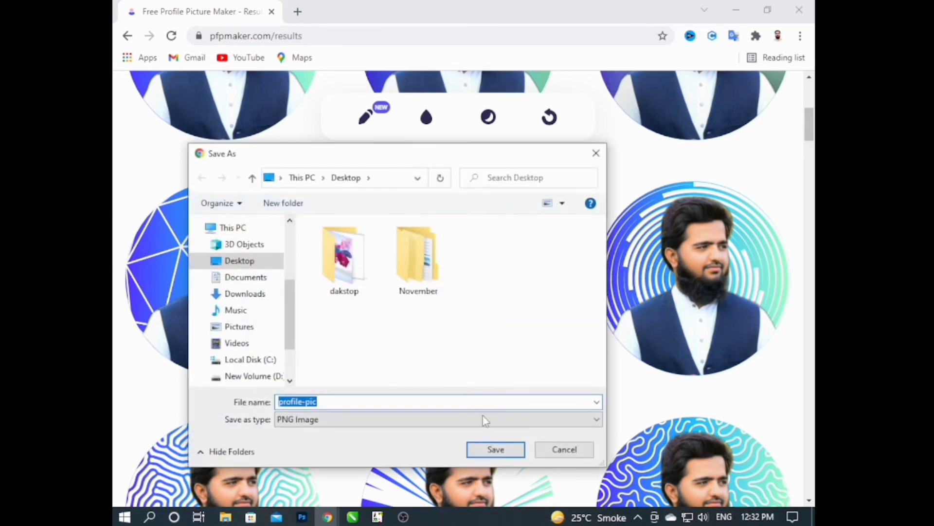
pyautogui.click(496, 451)
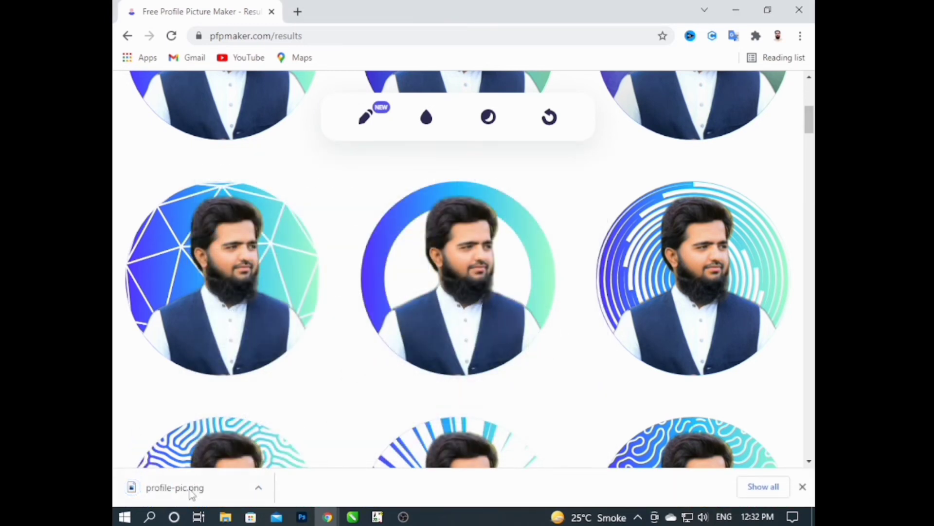
# Step: Open the downloaded profile-pic.png to view the saved picture
pyautogui.click(198, 492)
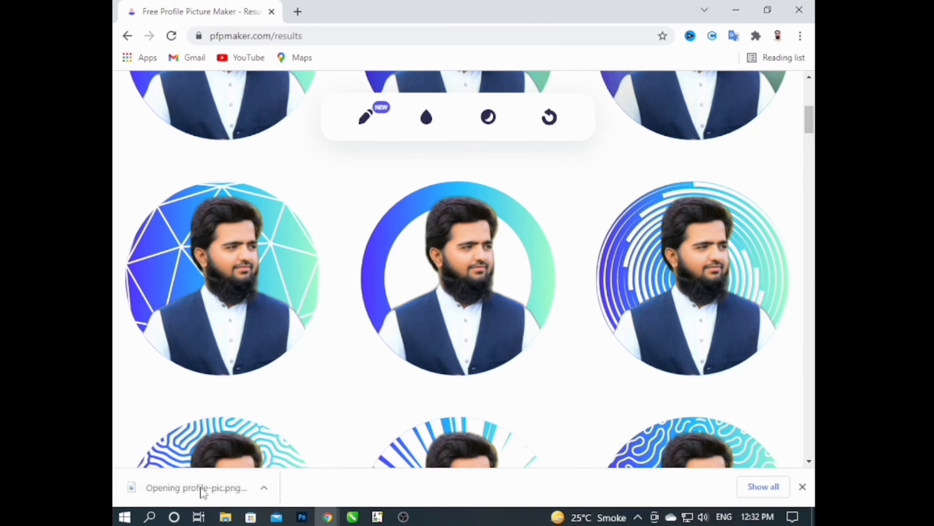
pyautogui.moveTo(506, 365)
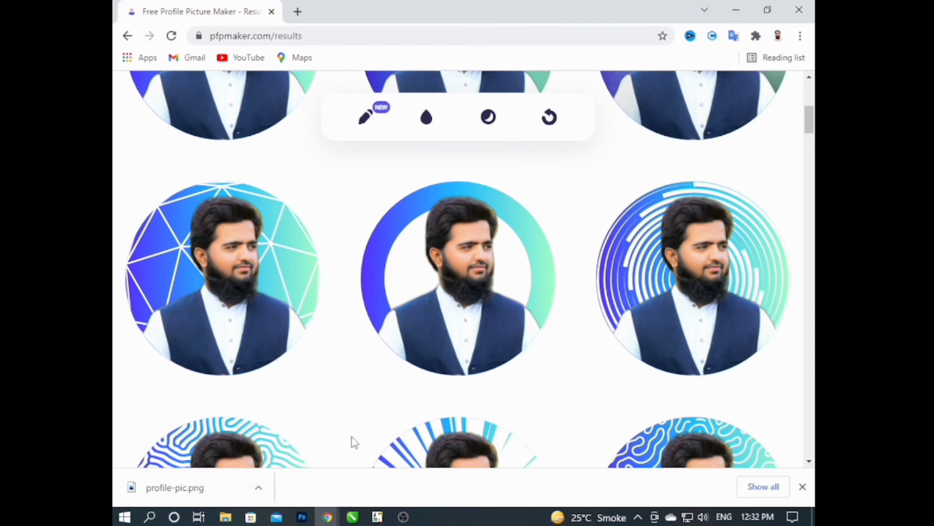
pyautogui.click(258, 487)
pyautogui.click(315, 402)
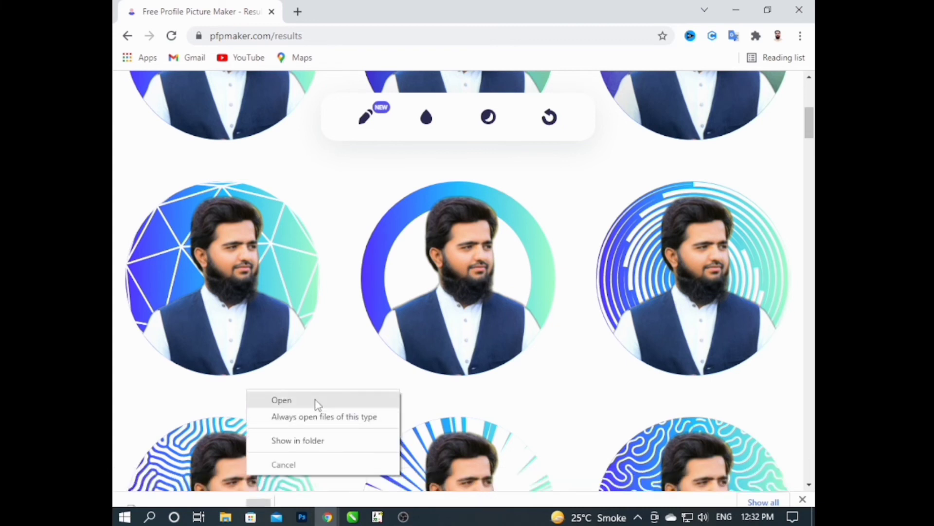
pyautogui.moveTo(471, 314)
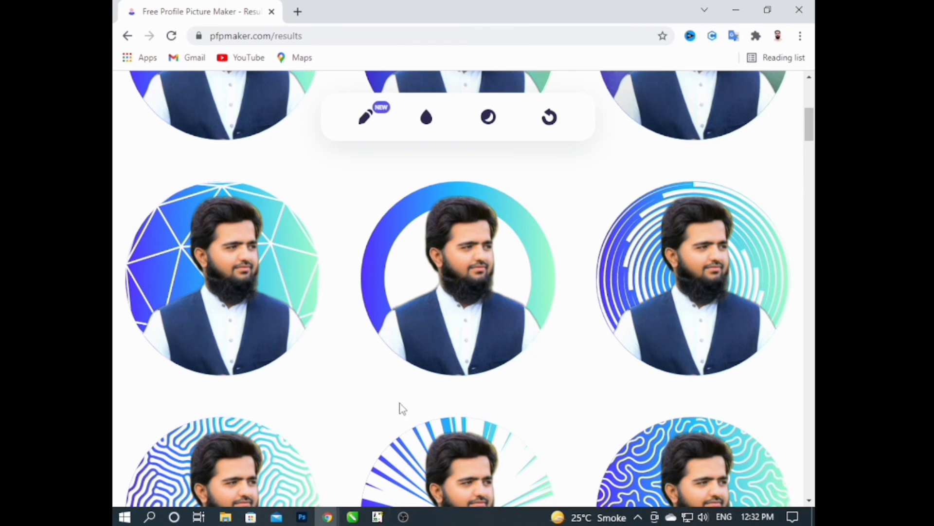
pyautogui.moveTo(459, 379)
pyautogui.scroll(5, 459, 379)
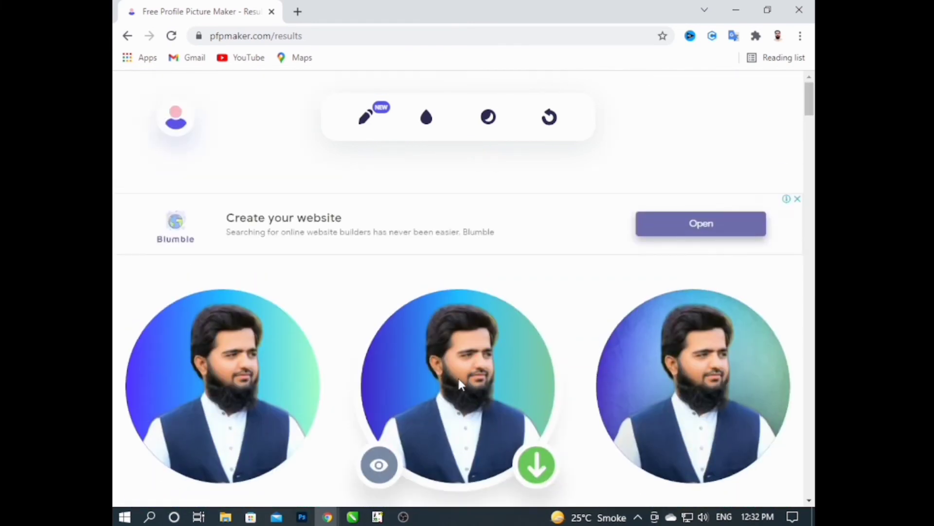